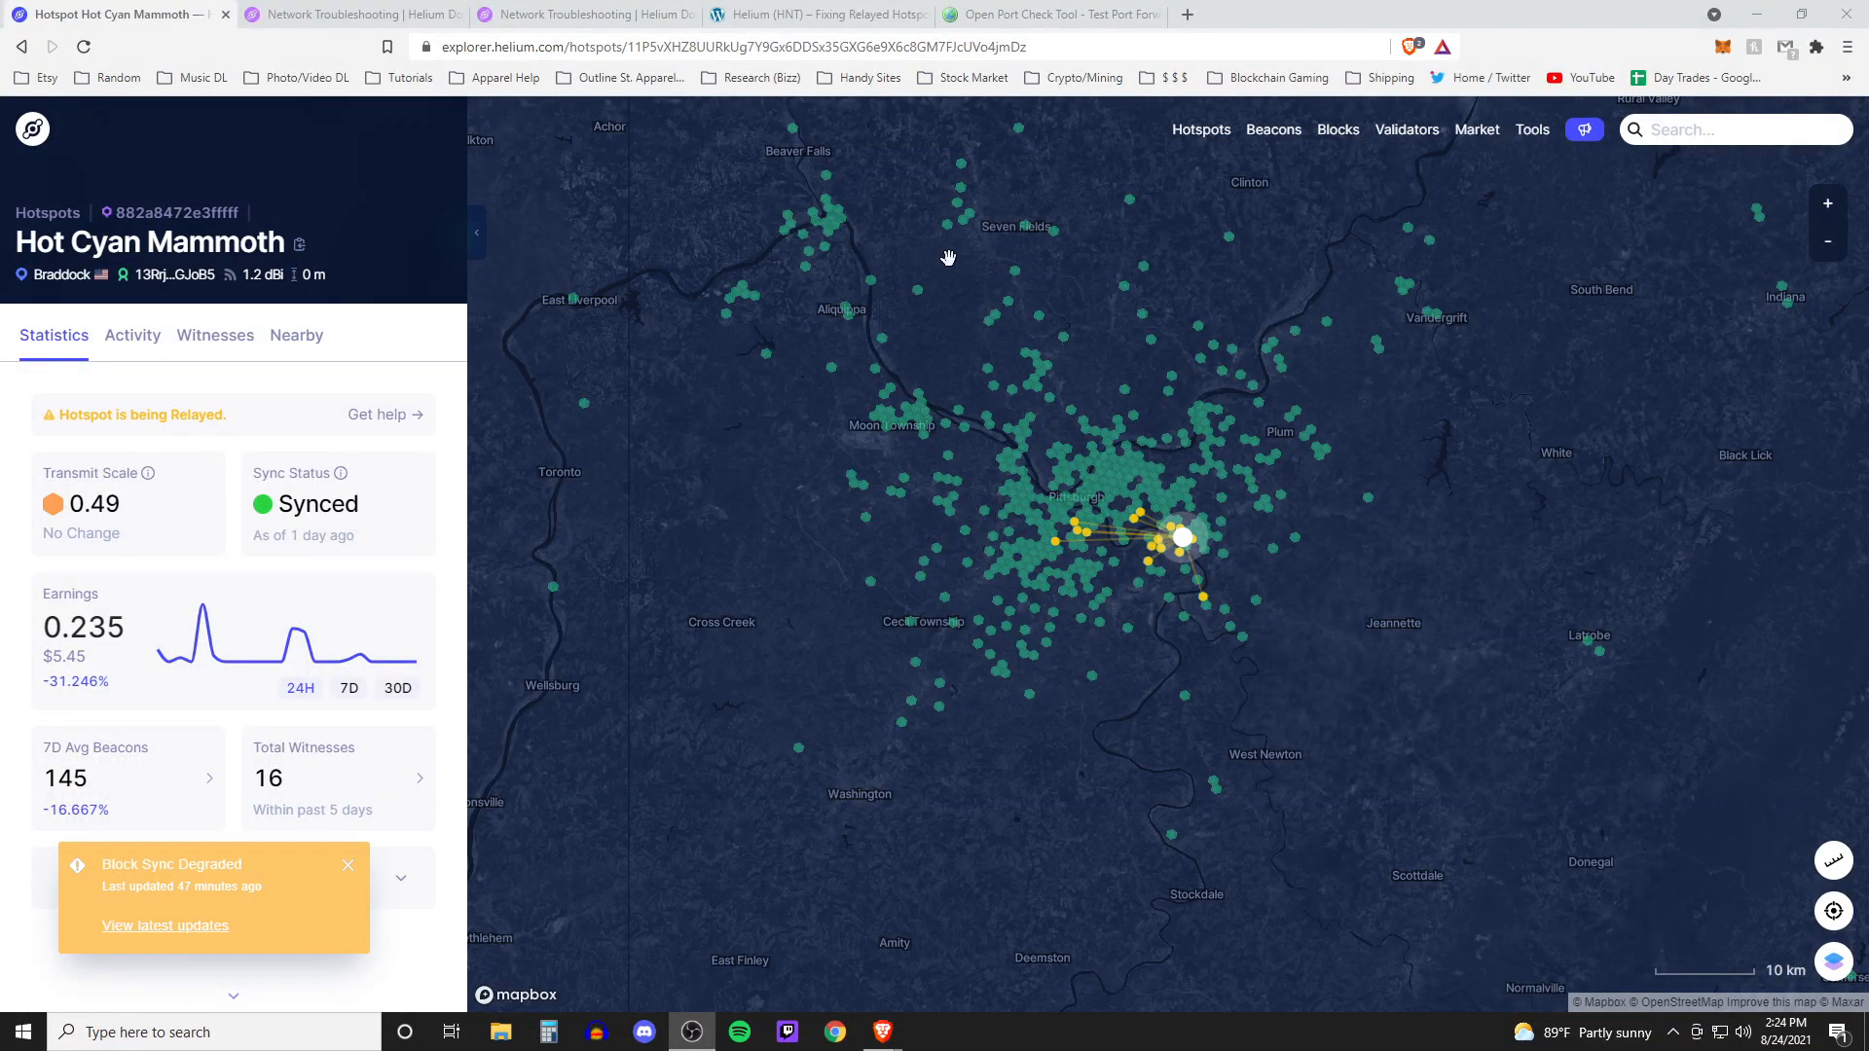
Open the Helium network troubleshooting help for the relayed hotspot and scroll through the page
{"action": "left_click", "coordinate": [200, 429]}
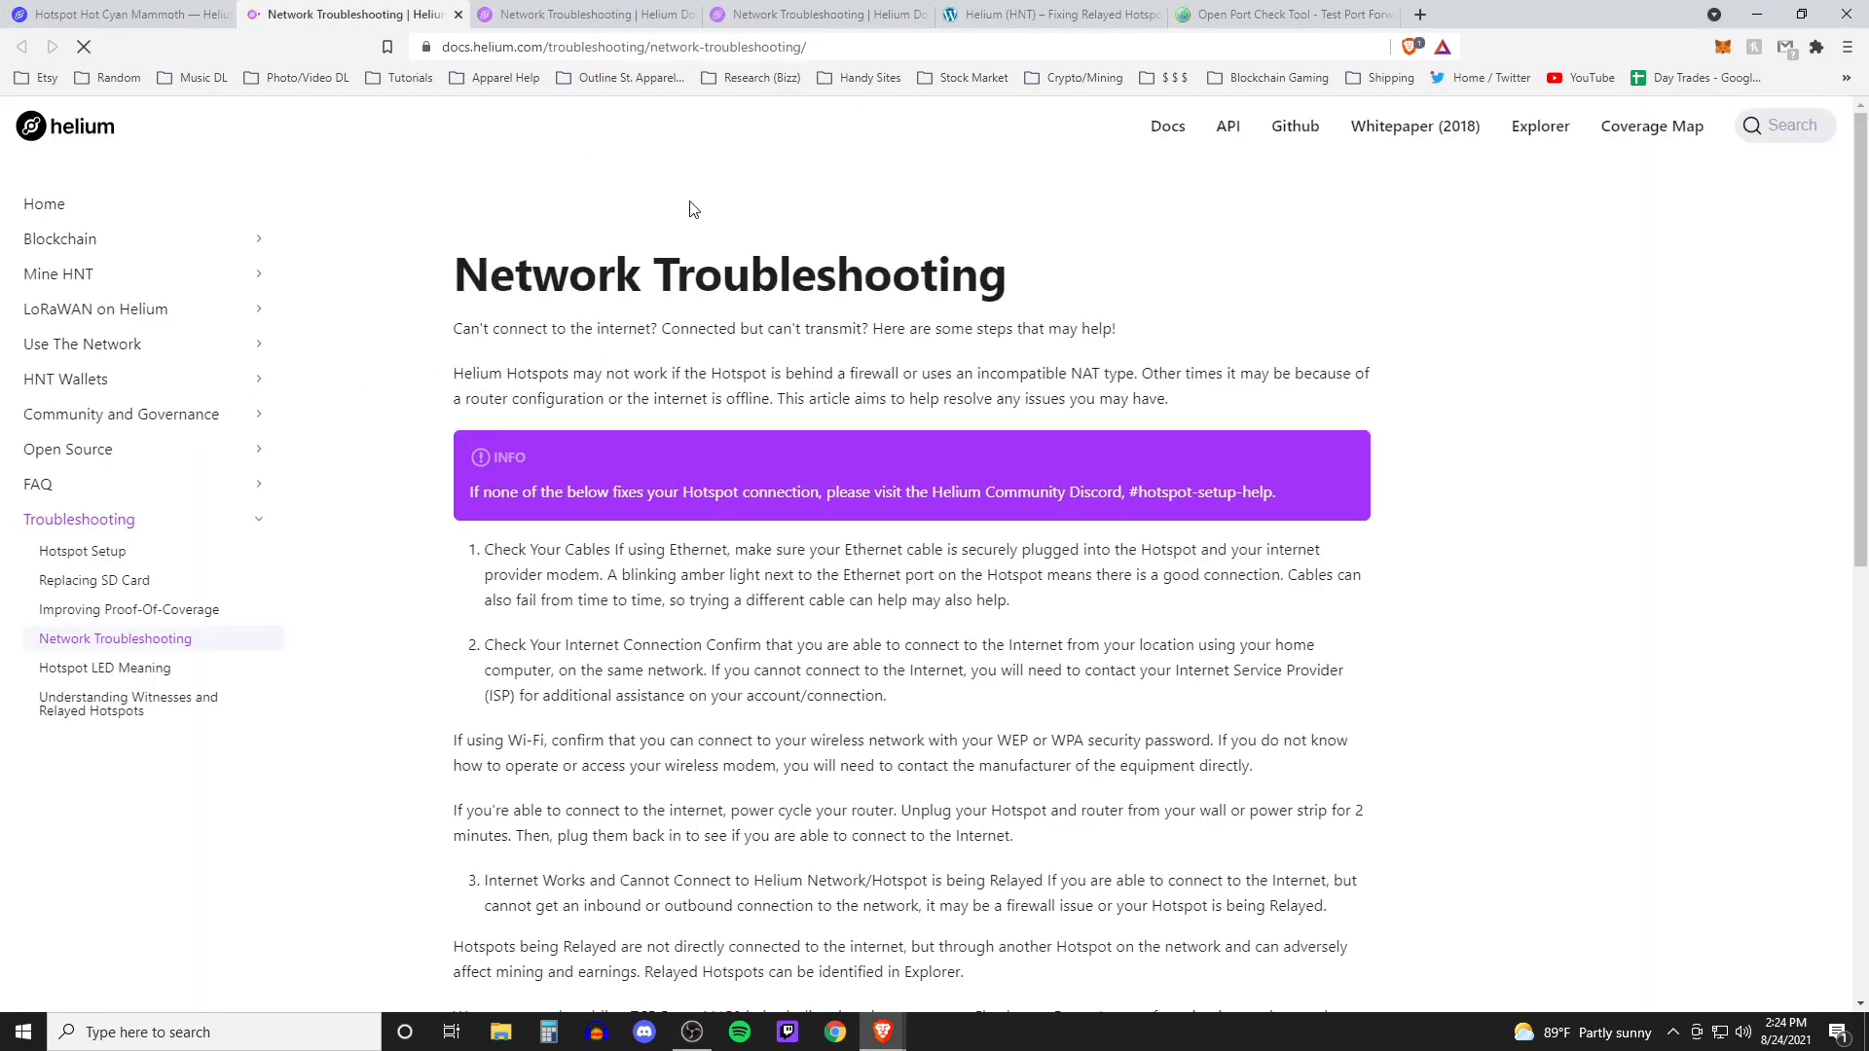
{"action": "scroll", "coordinate": [1121, 388], "scroll_direction": "down", "scroll_amount": 3}
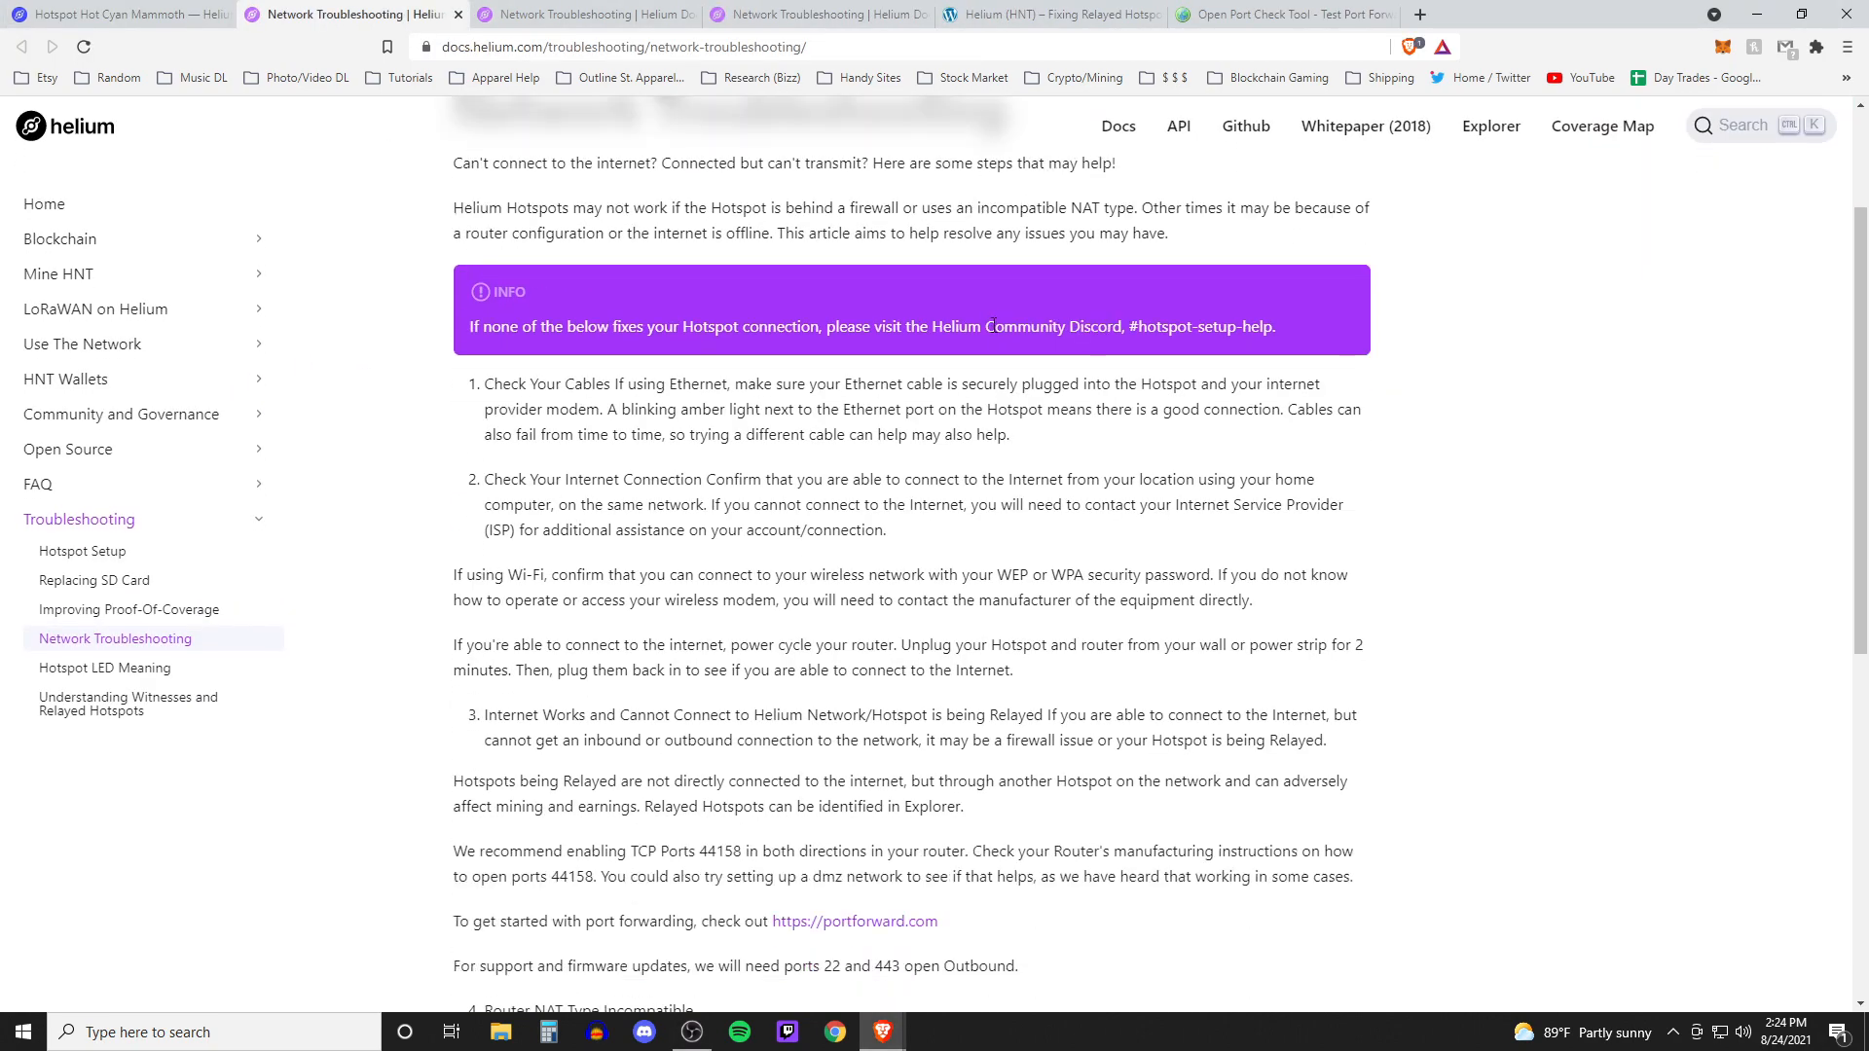
{"action": "scroll", "coordinate": [1125, 457], "scroll_direction": "up", "scroll_amount": 3}
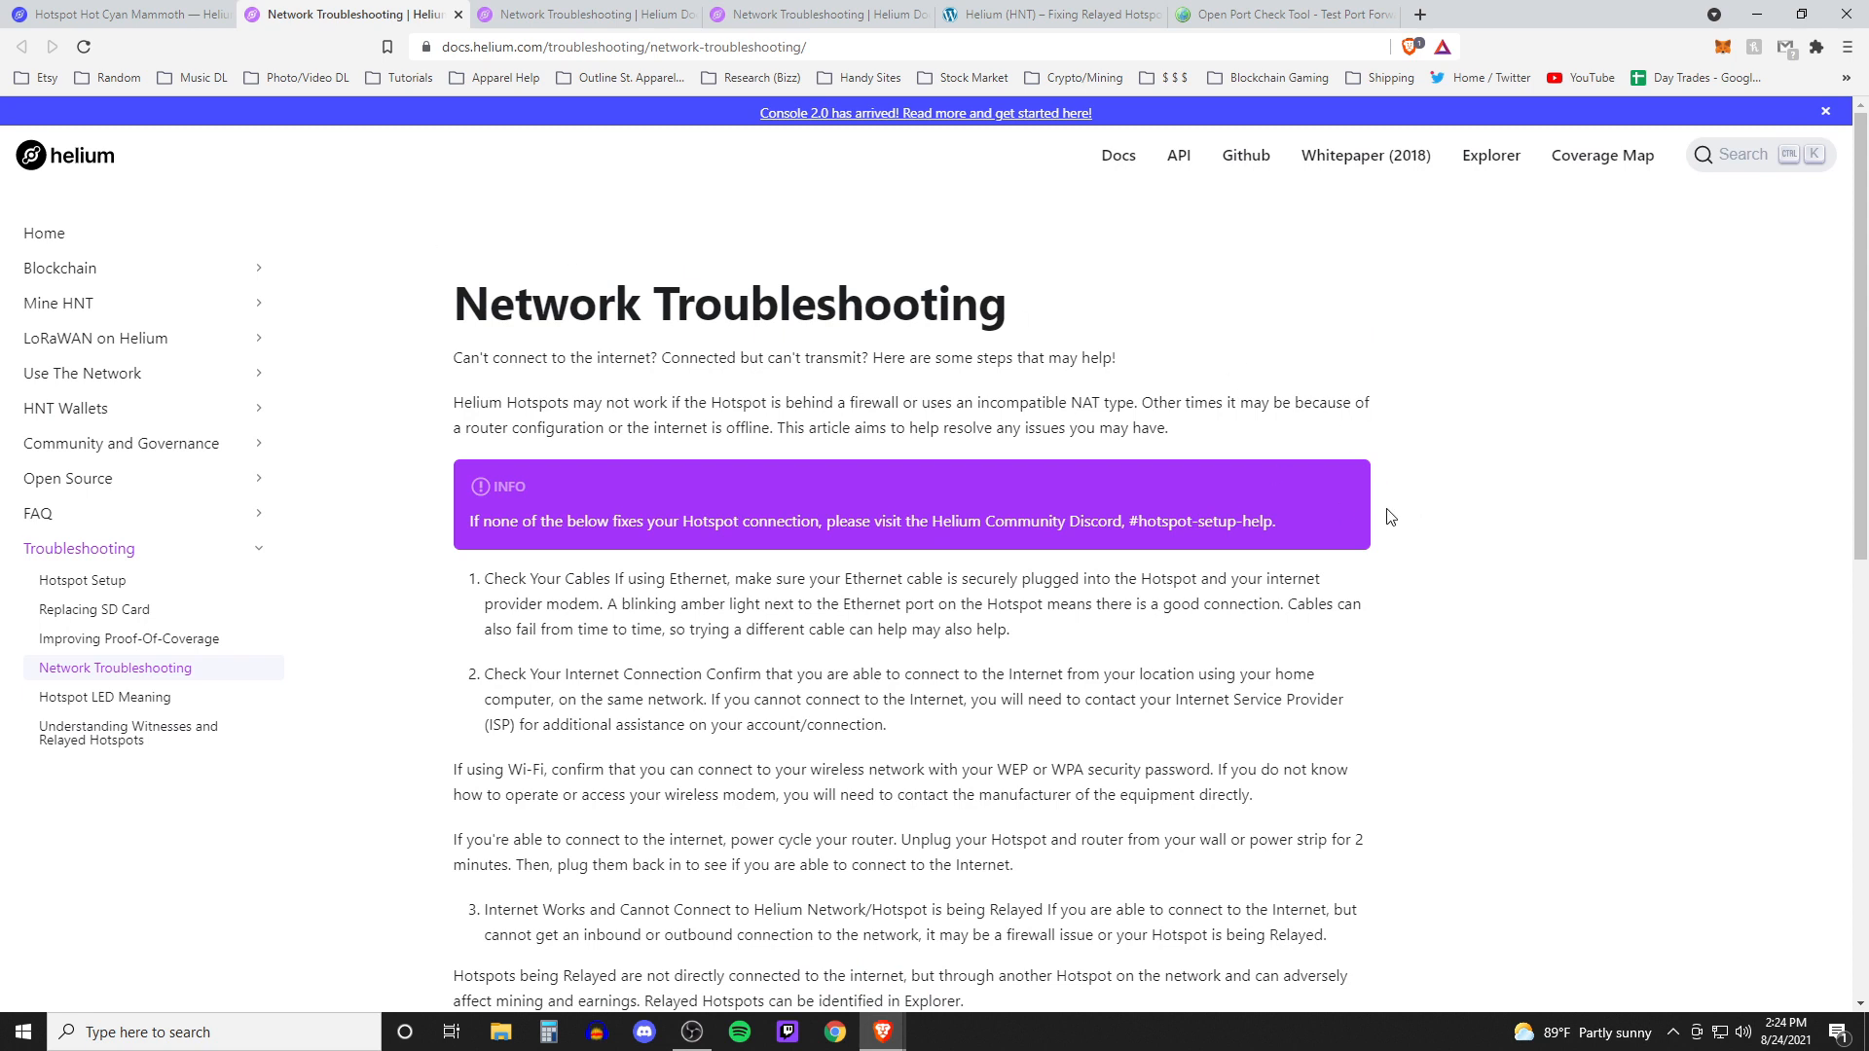
{"action": "scroll", "coordinate": [714, 413], "scroll_direction": "down", "scroll_amount": 1}
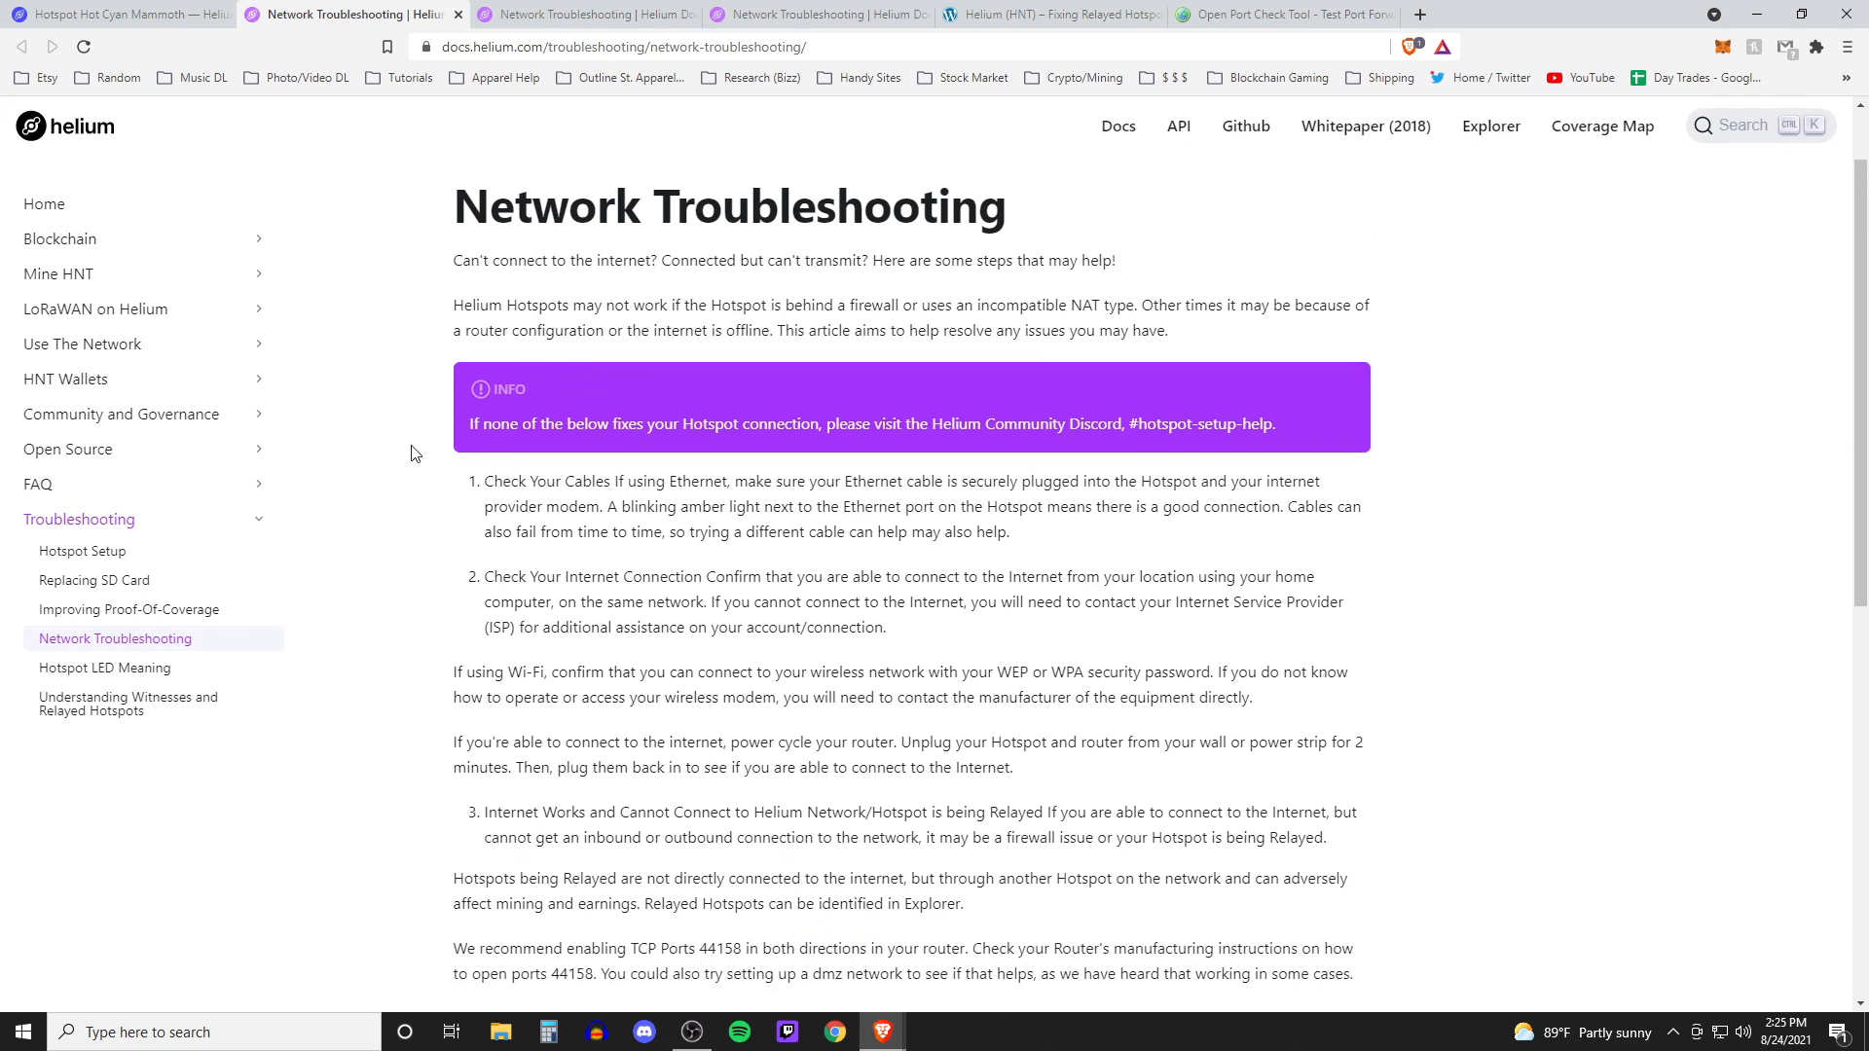
Highlight the first two troubleshooting items about checking cables and the internet connection
{"action": "left_click_drag", "start_coordinate": [418, 439], "coordinate": [986, 646]}
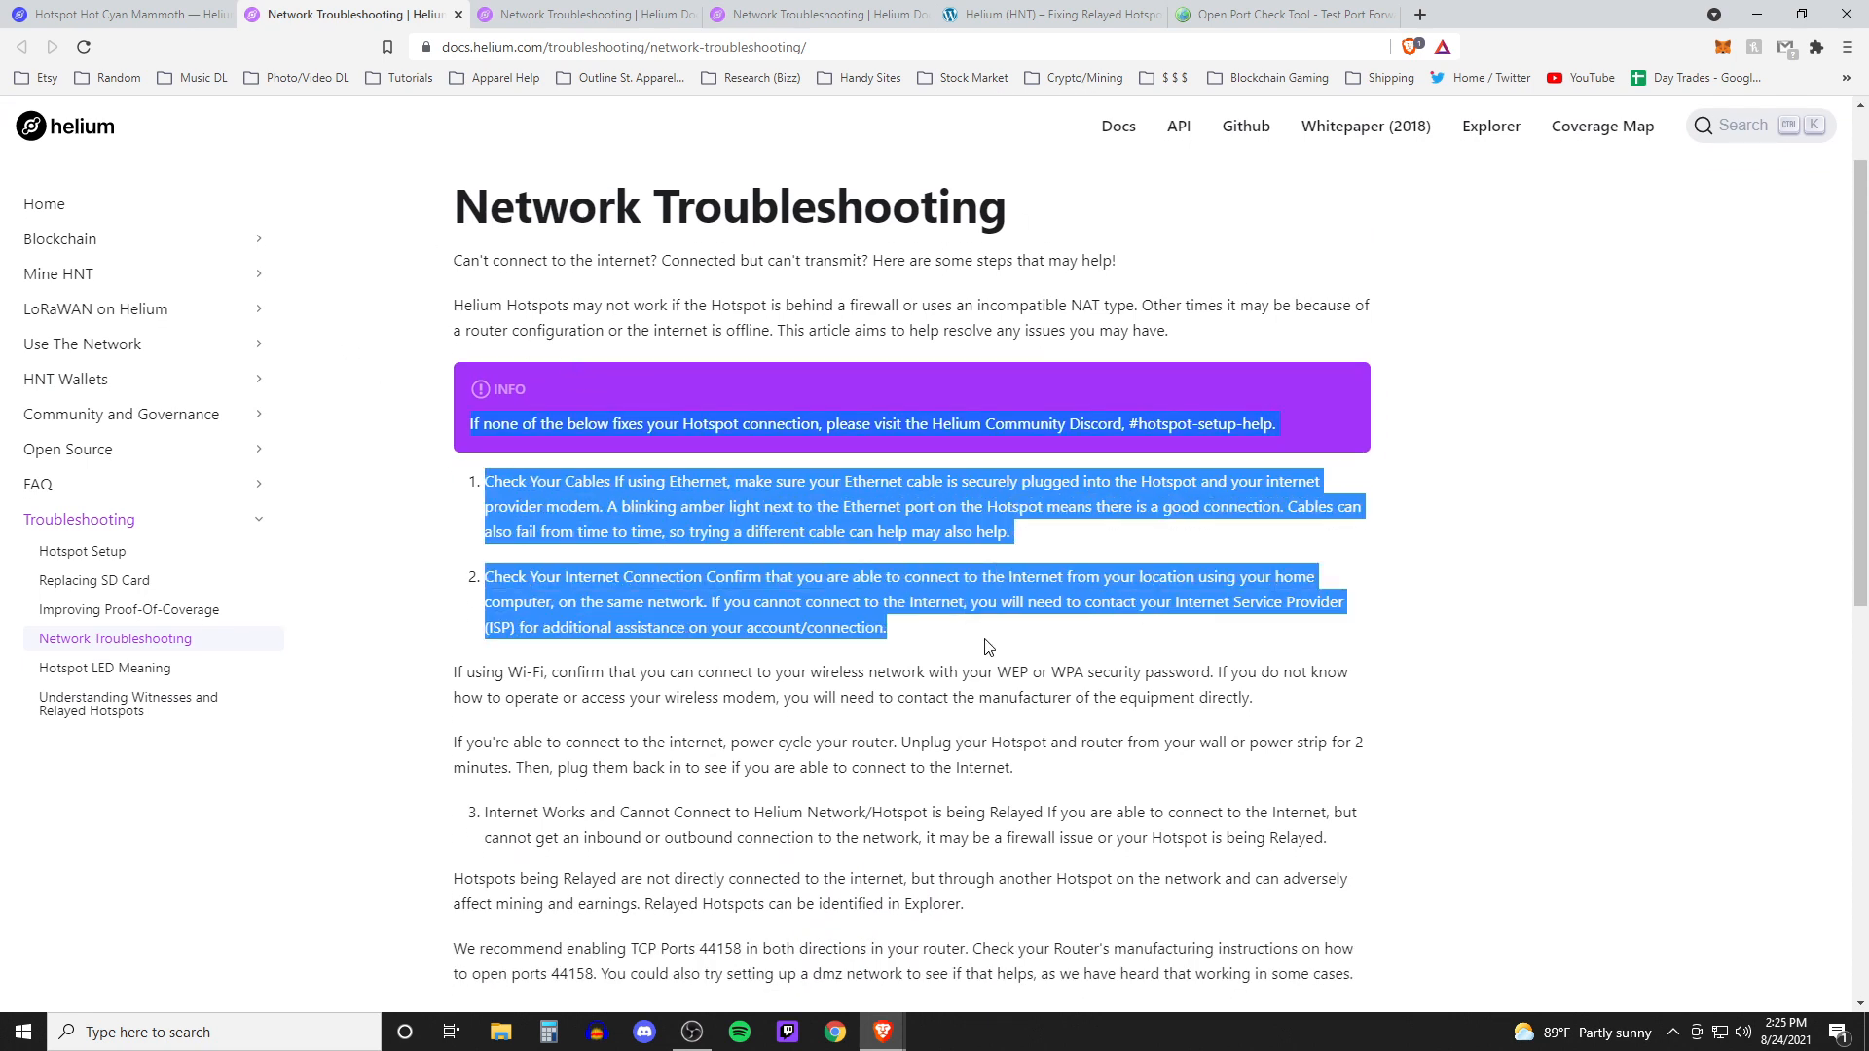
{"action": "left_click", "coordinate": [569, 463]}
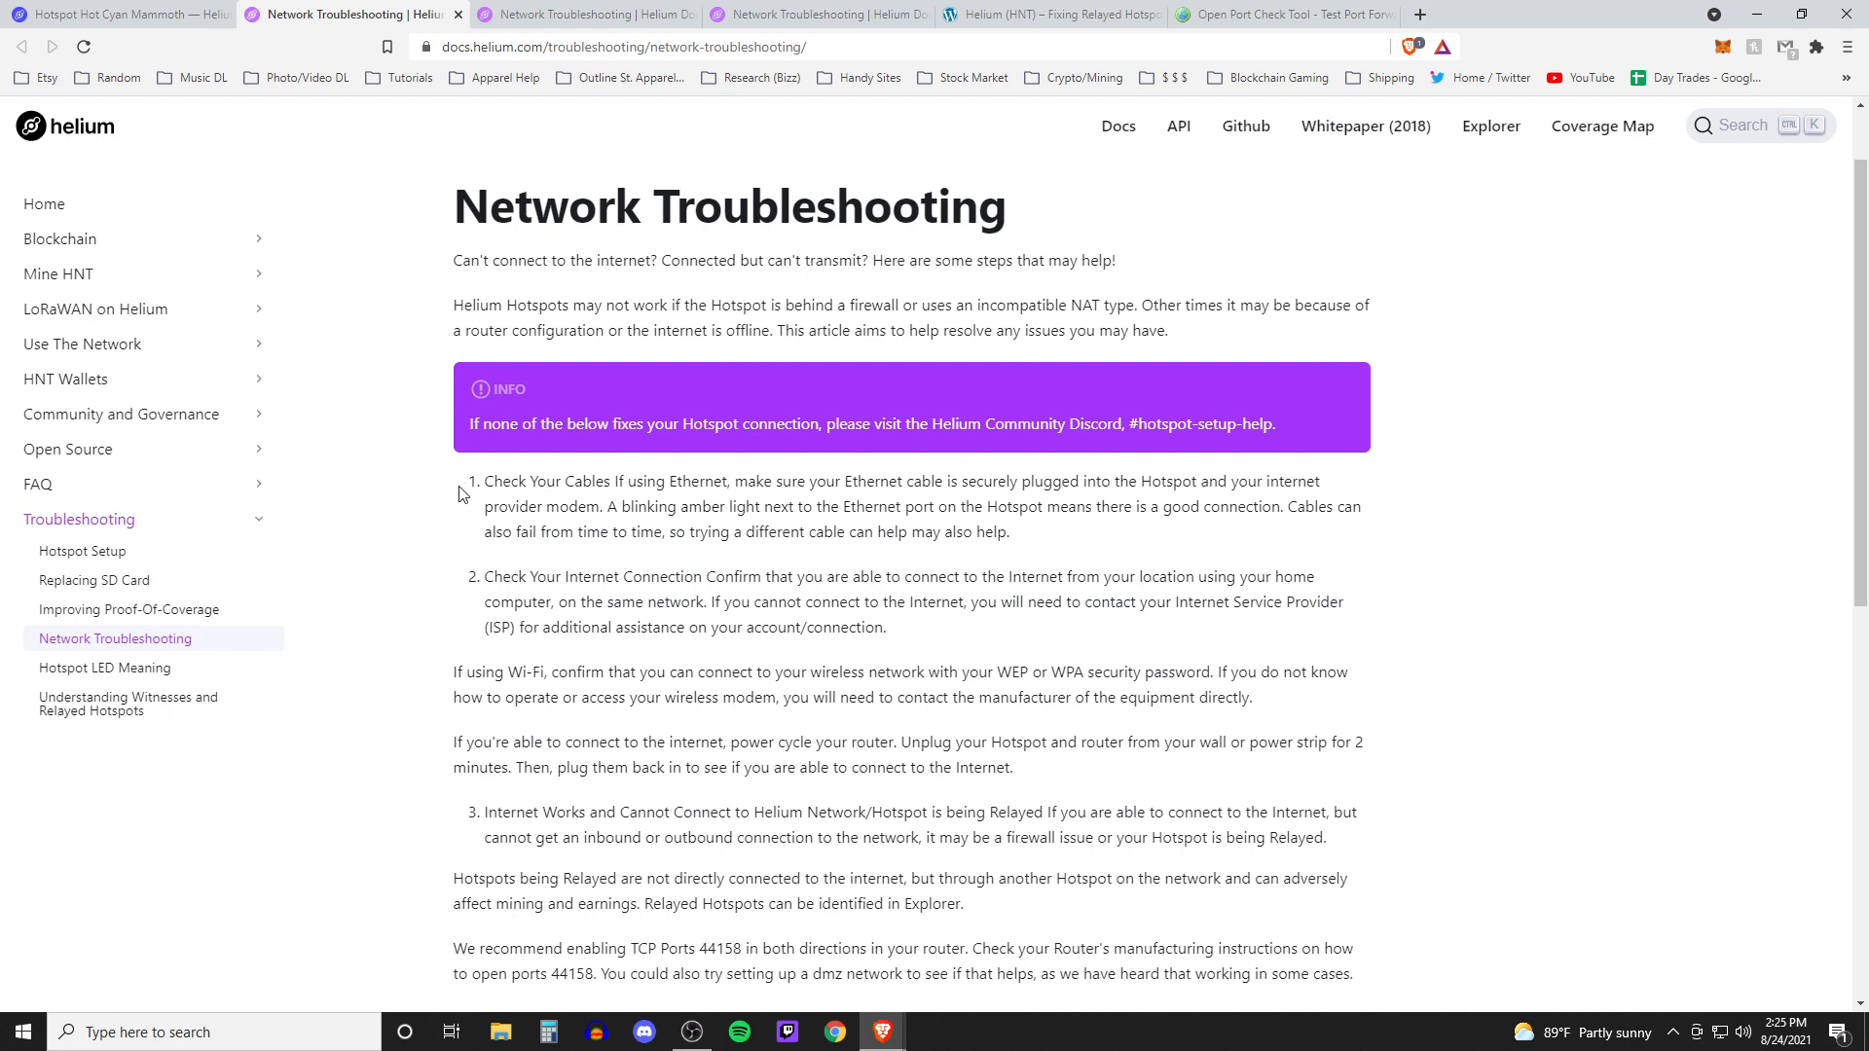
{"action": "left_click_drag", "start_coordinate": [462, 493], "coordinate": [1313, 643]}
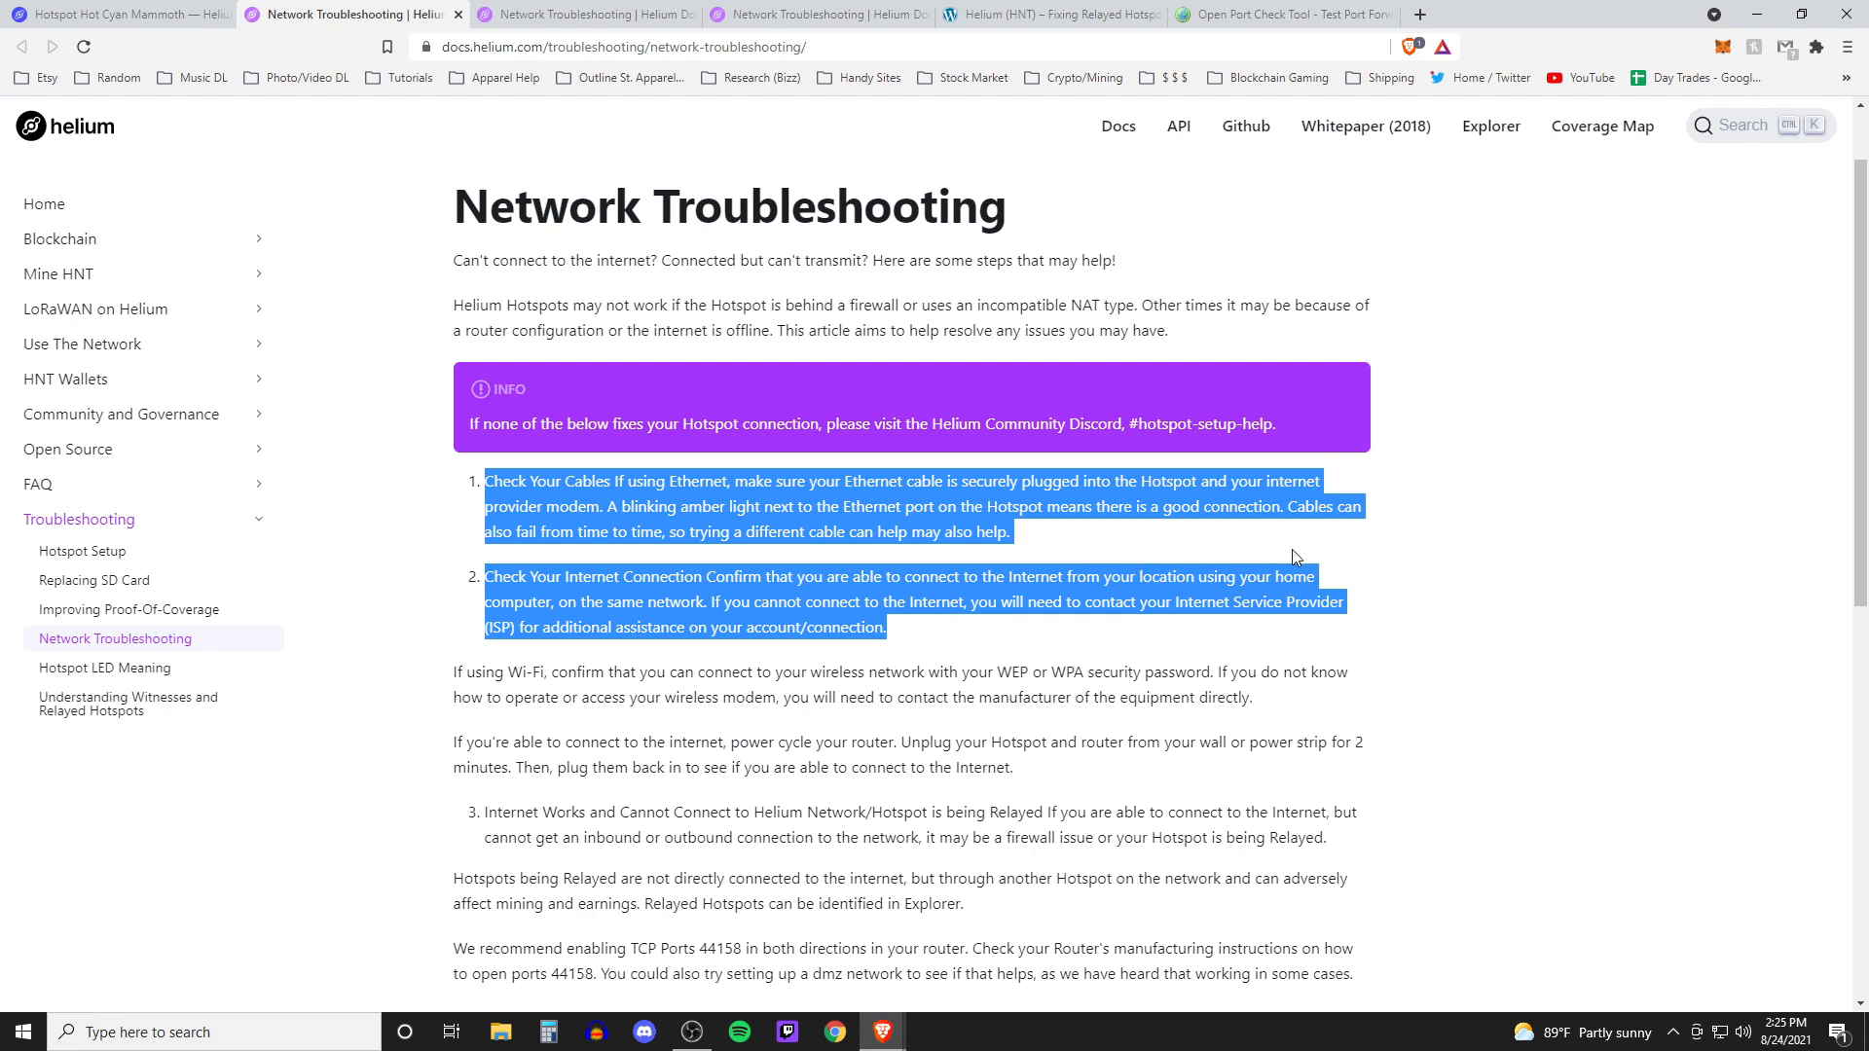
{"action": "scroll", "coordinate": [1292, 553], "scroll_direction": "down", "scroll_amount": 3}
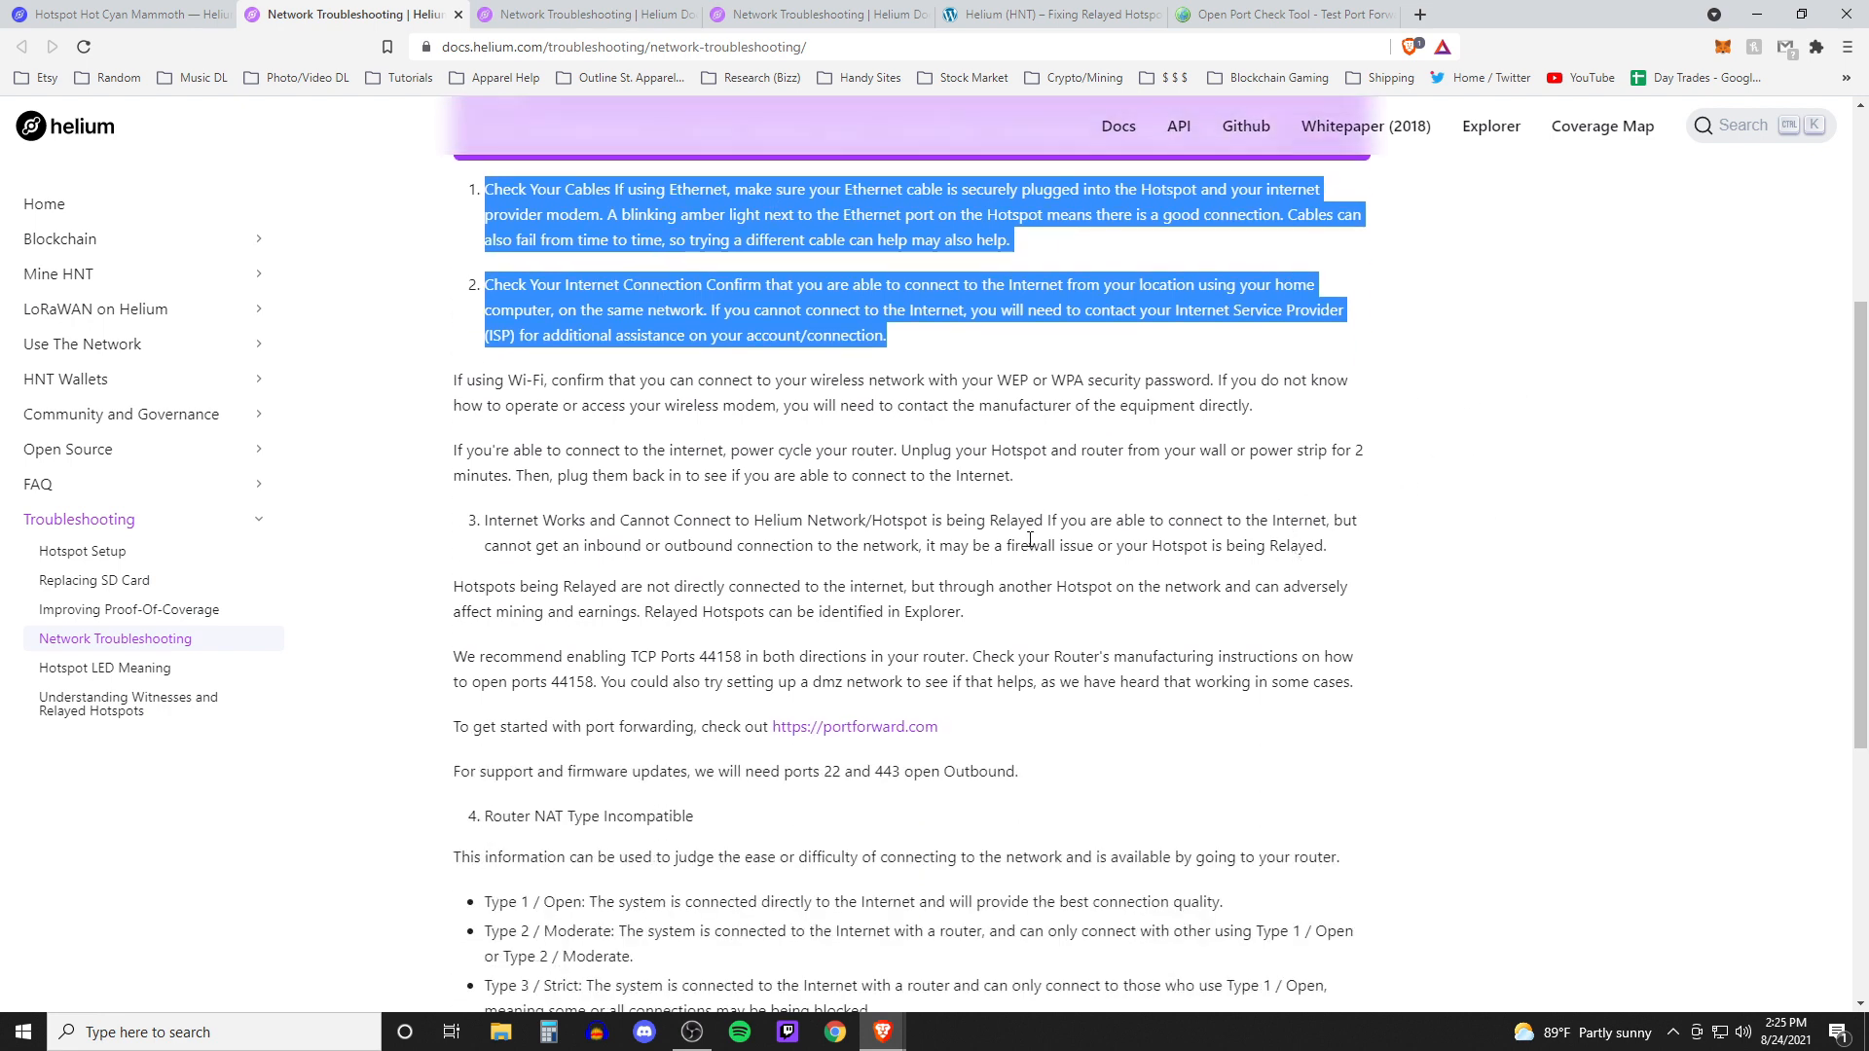
Close the two duplicate Network Troubleshooting tabs
{"action": "key", "text": "ctrl+w"}
{"action": "key", "text": "ctrl+w"}
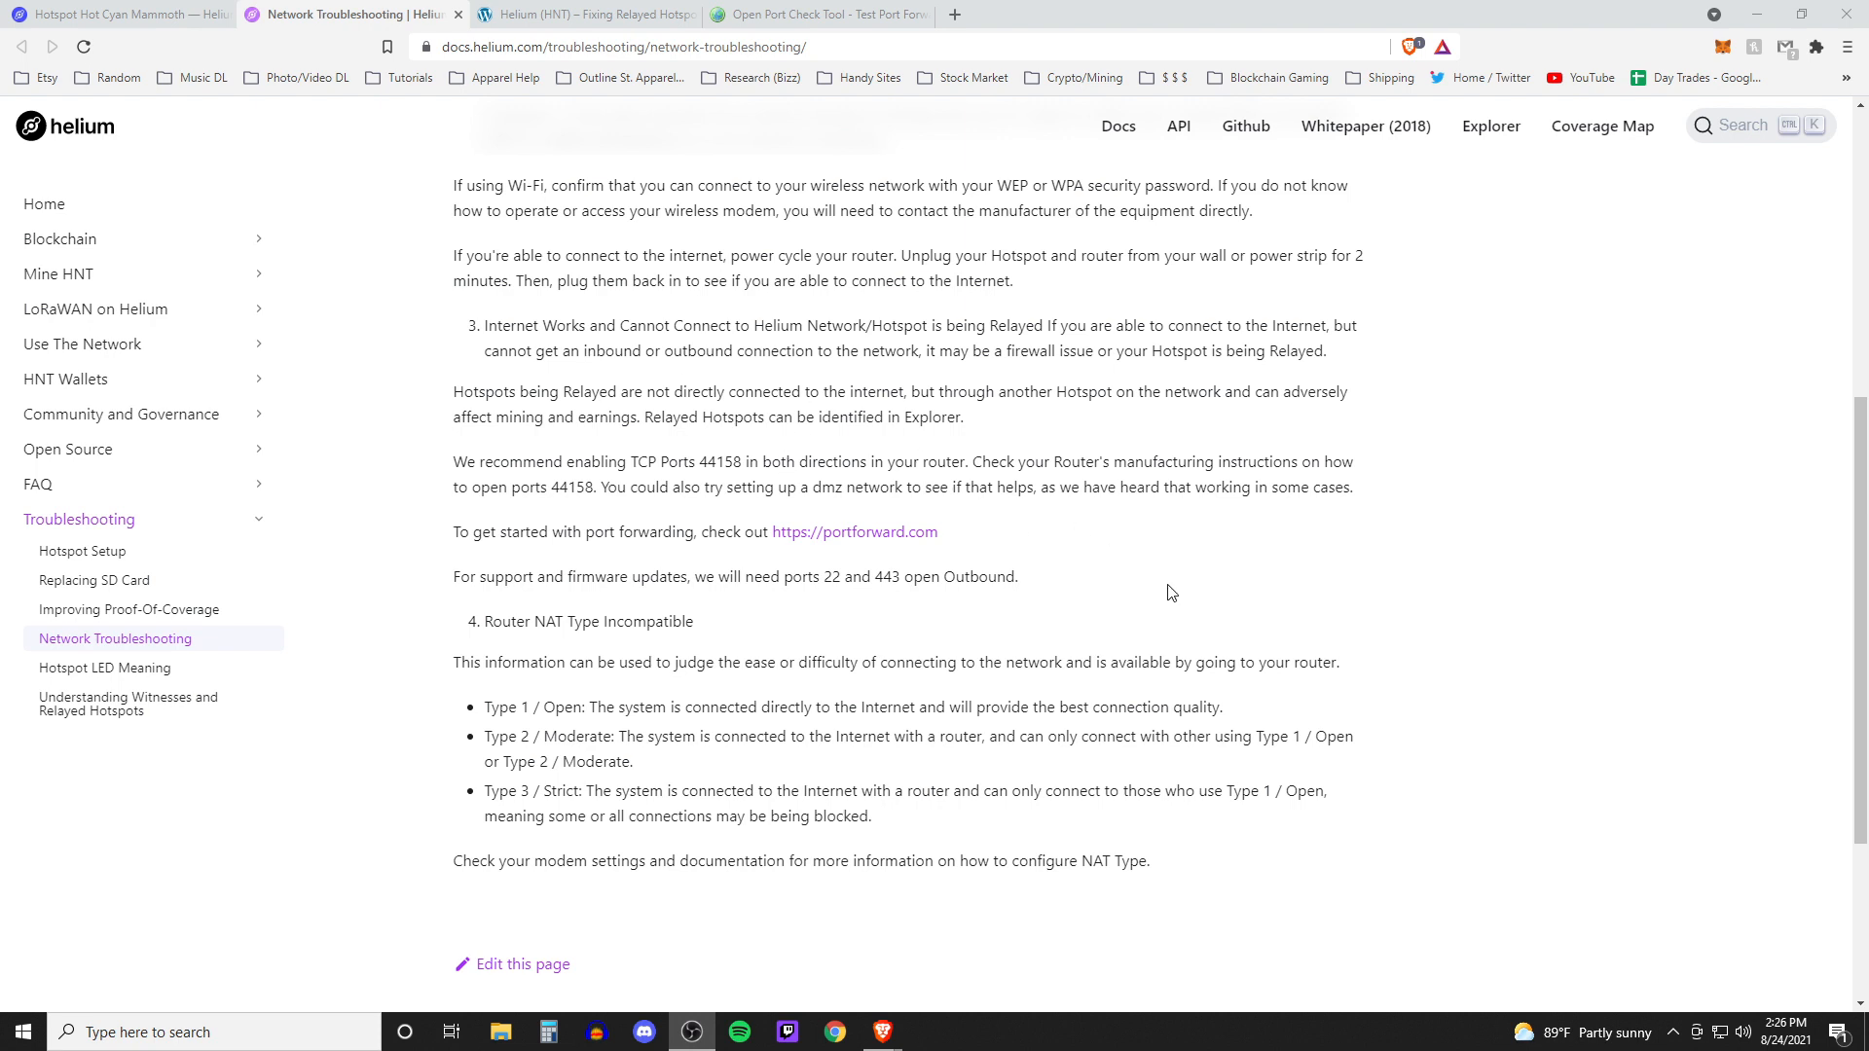
{"action": "left_click", "coordinate": [564, 314]}
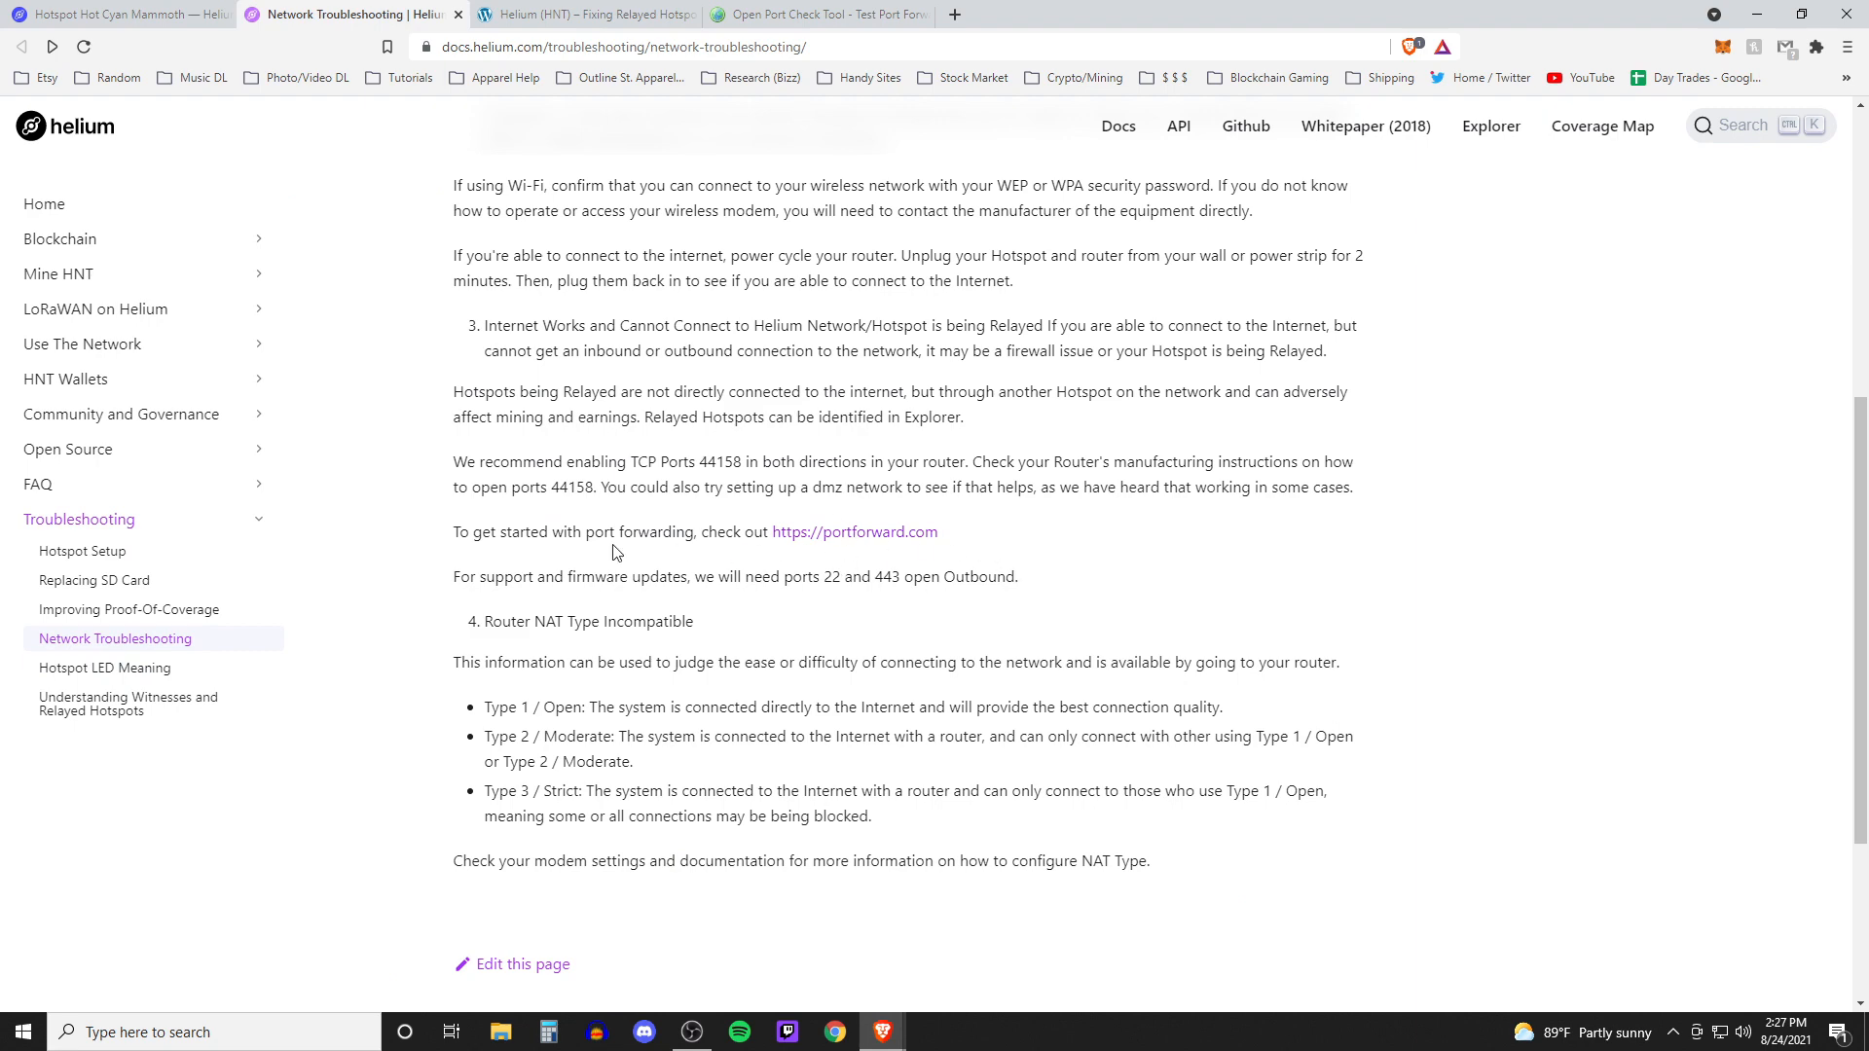
Open the router's Port Forwarding page and start adding a custom service
{"action": "left_click", "coordinate": [584, 12]}
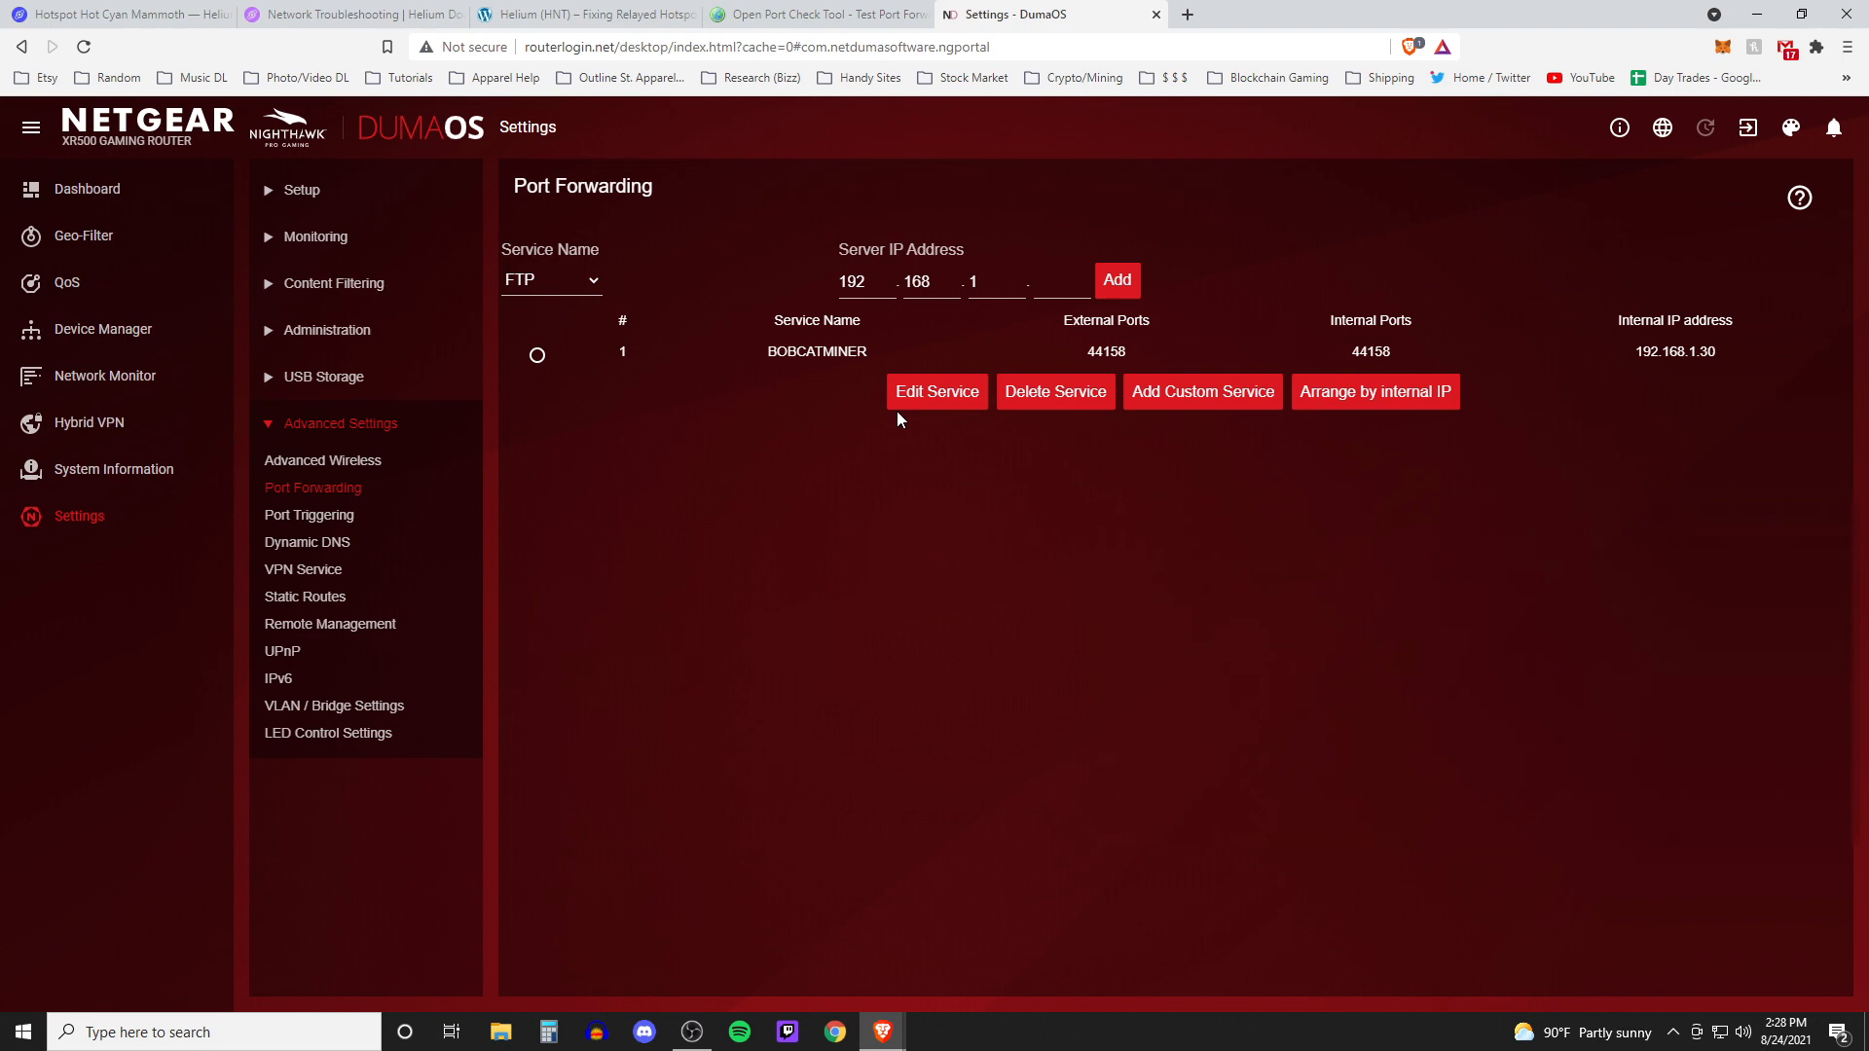
{"action": "left_click", "coordinate": [1235, 393]}
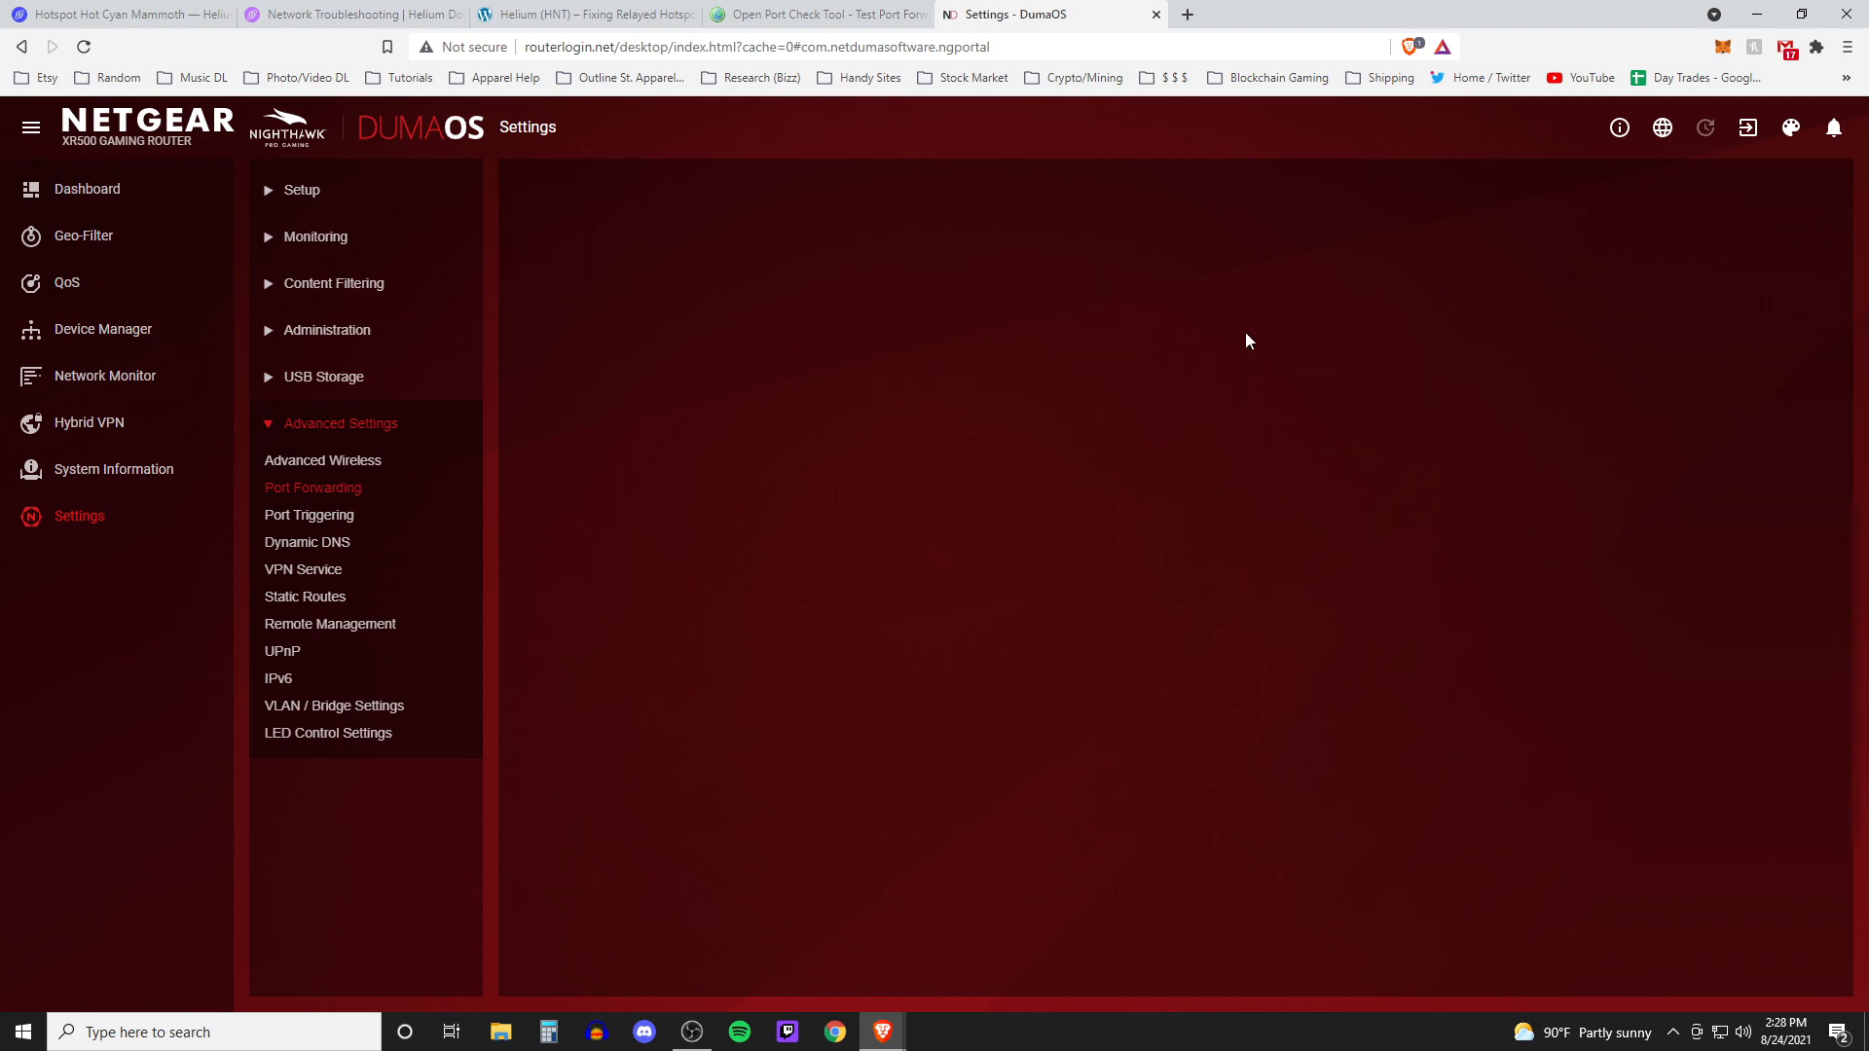
Highlight the recommendation to enable TCP port 44158 in both directions in the troubleshooting docs
{"action": "left_click", "coordinate": [438, 11]}
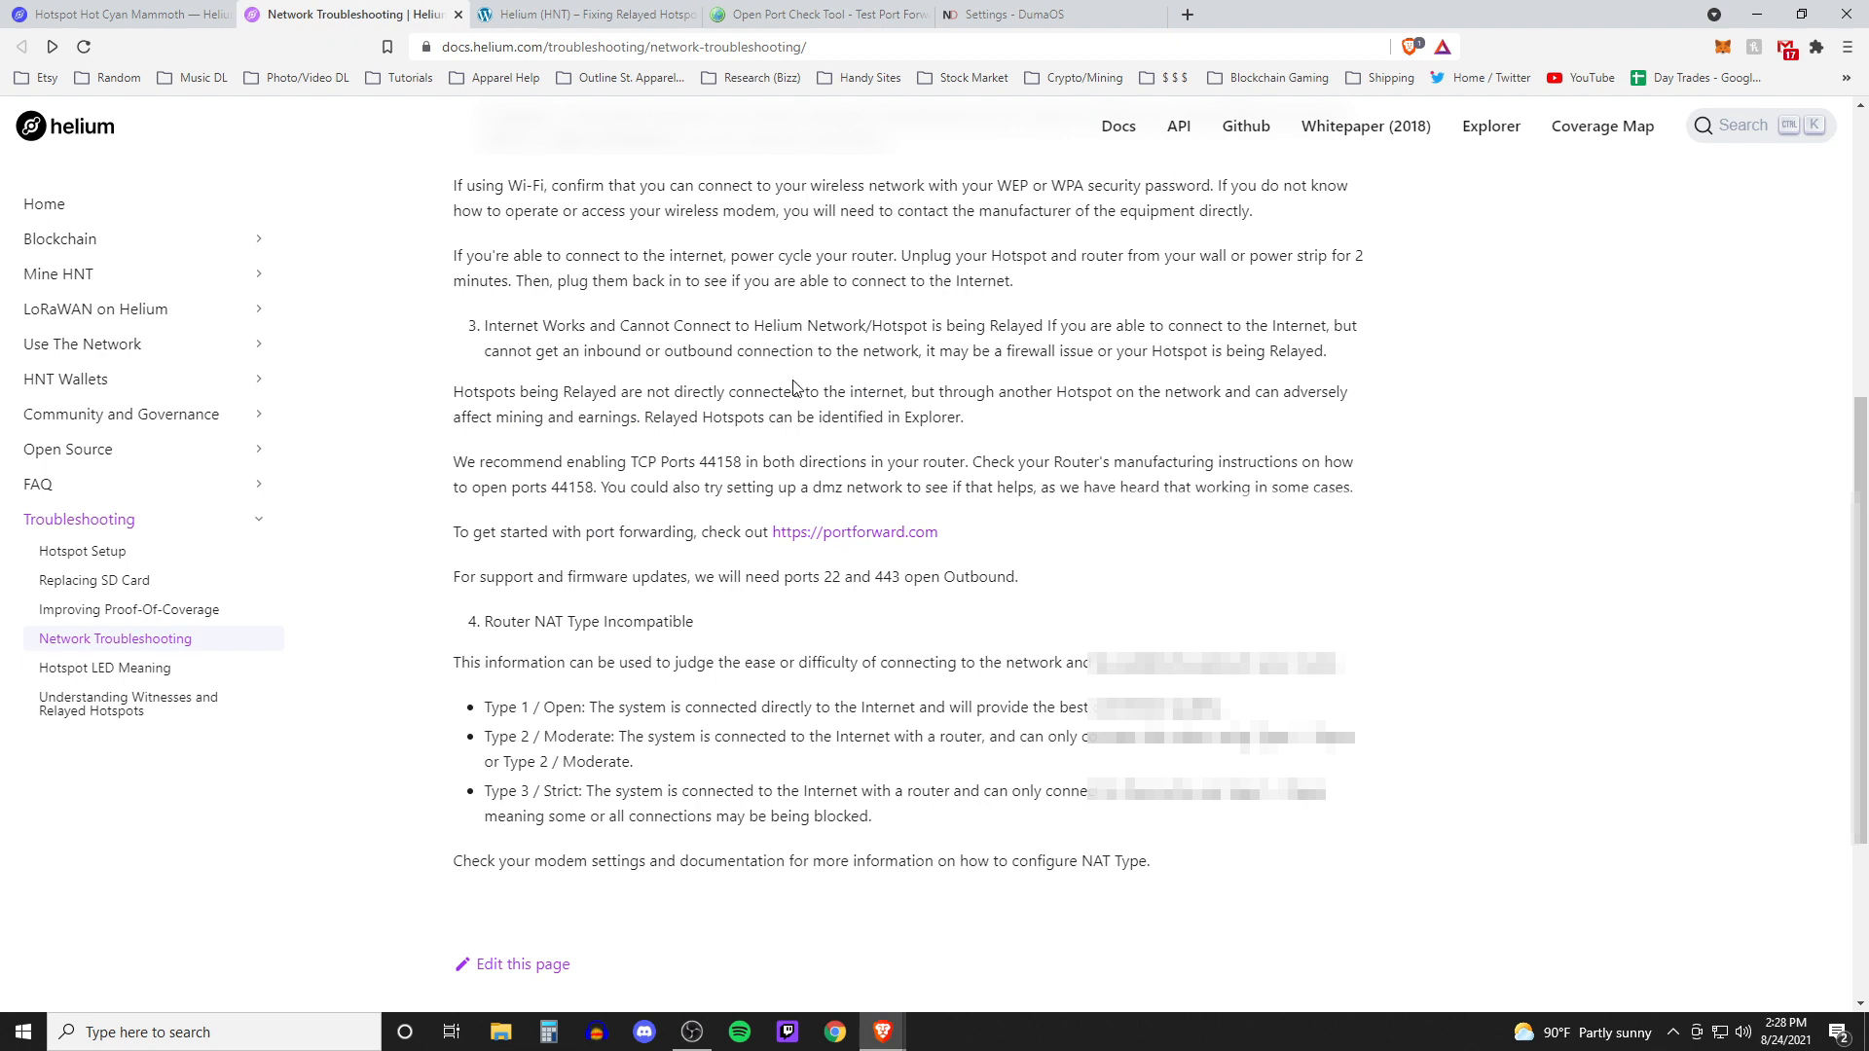
{"action": "left_click_drag", "start_coordinate": [452, 463], "coordinate": [968, 463]}
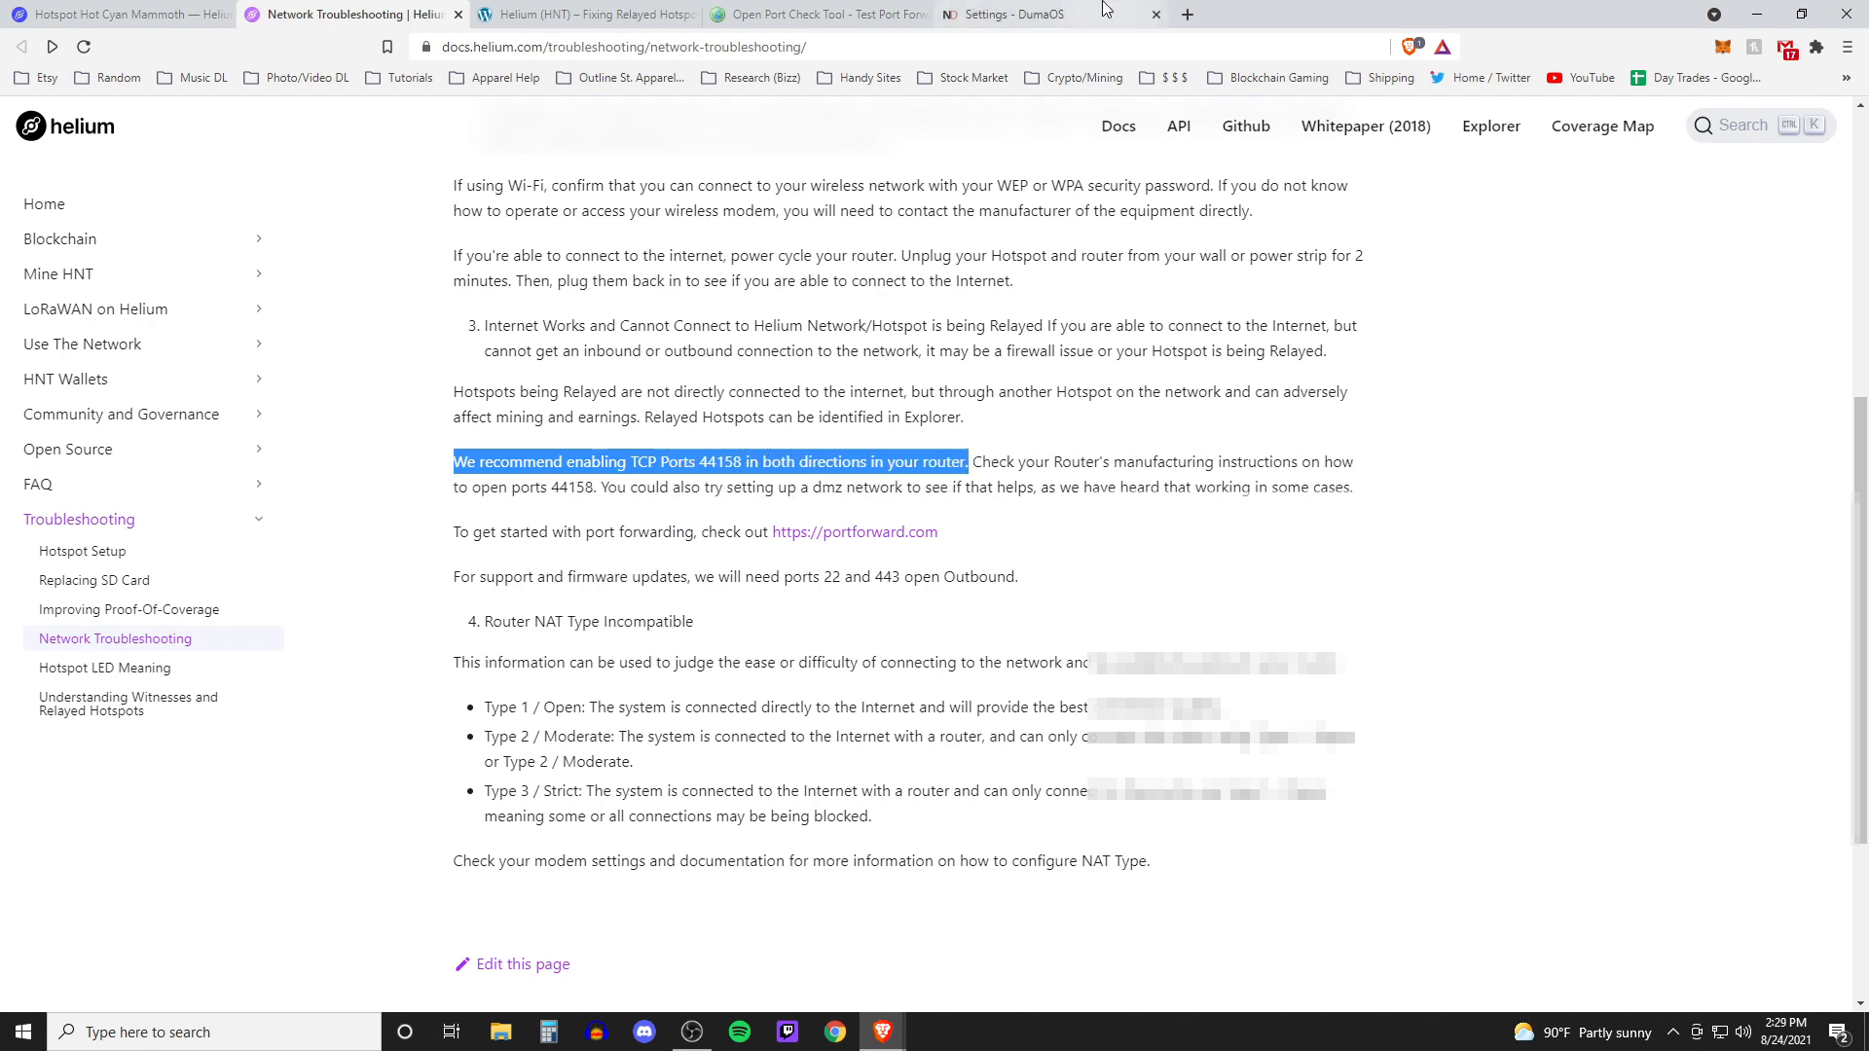
Name the custom port-forwarding service BOBCATMINER and set its protocol to TCP
{"action": "left_click", "coordinate": [983, 15]}
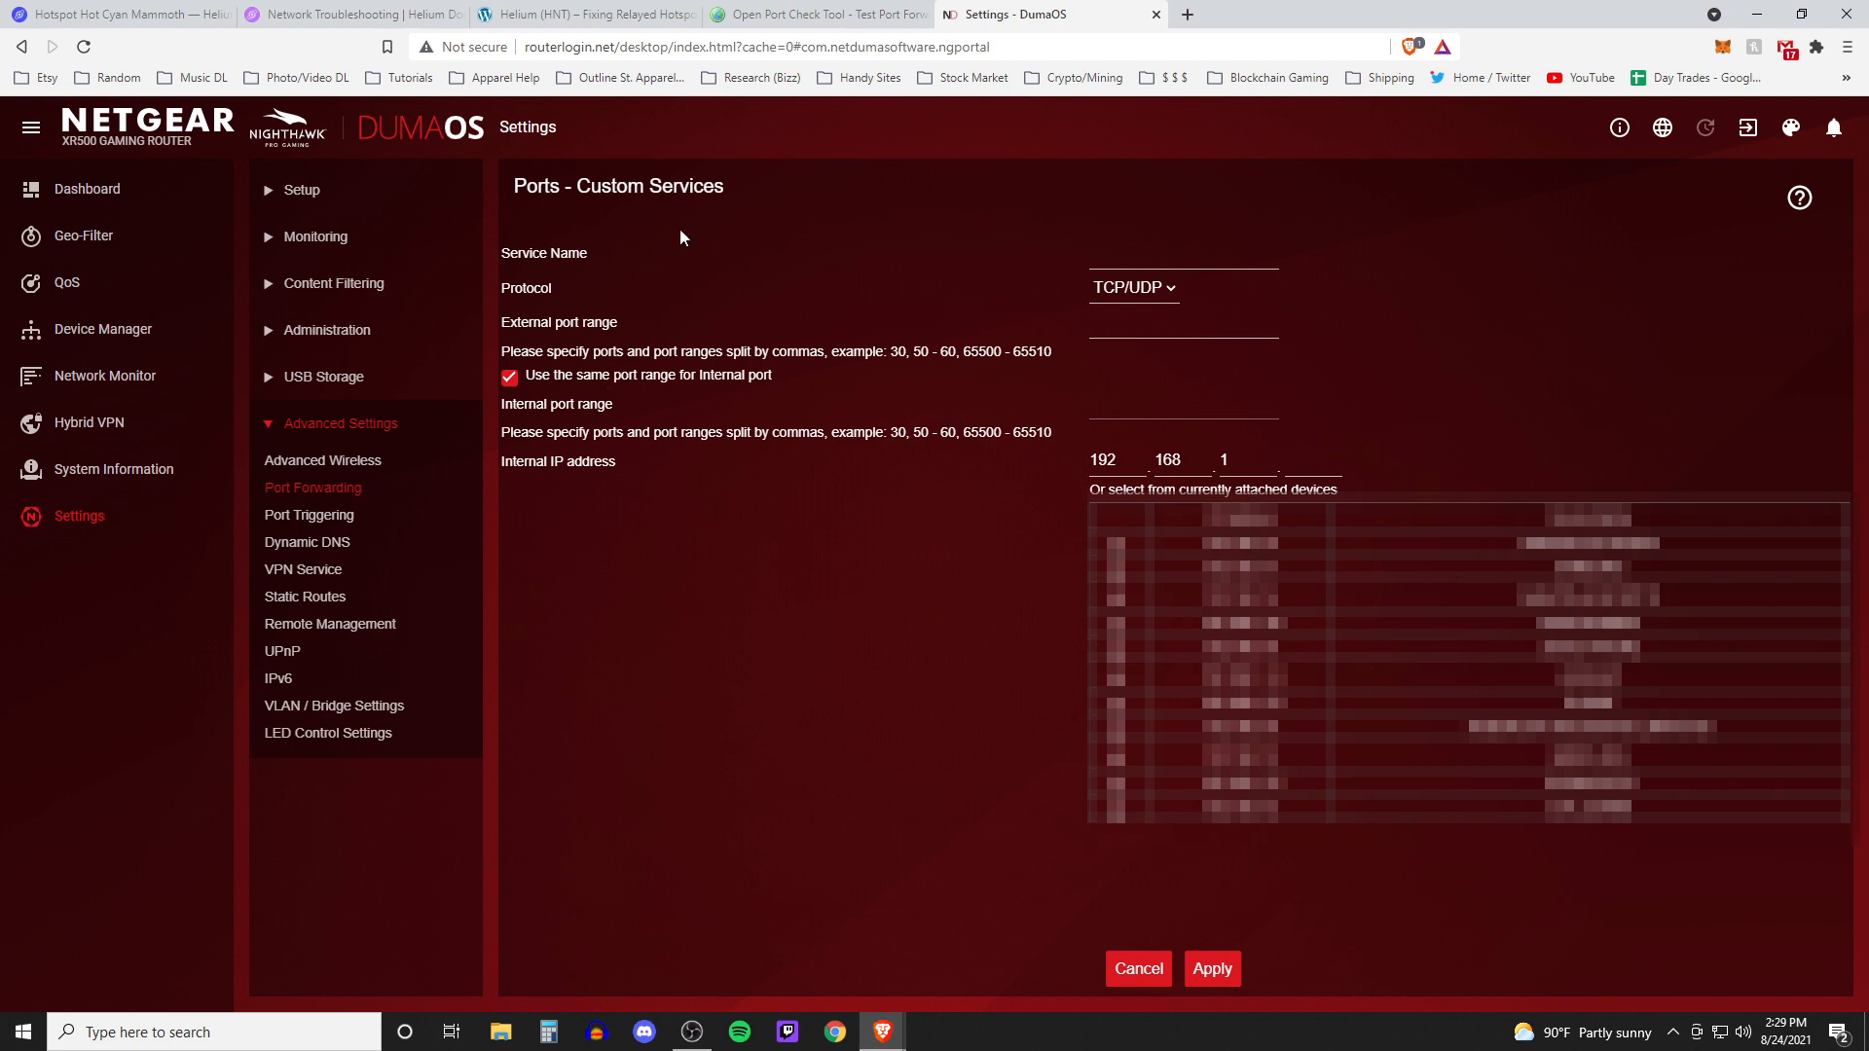
{"action": "left_click", "coordinate": [1109, 250]}
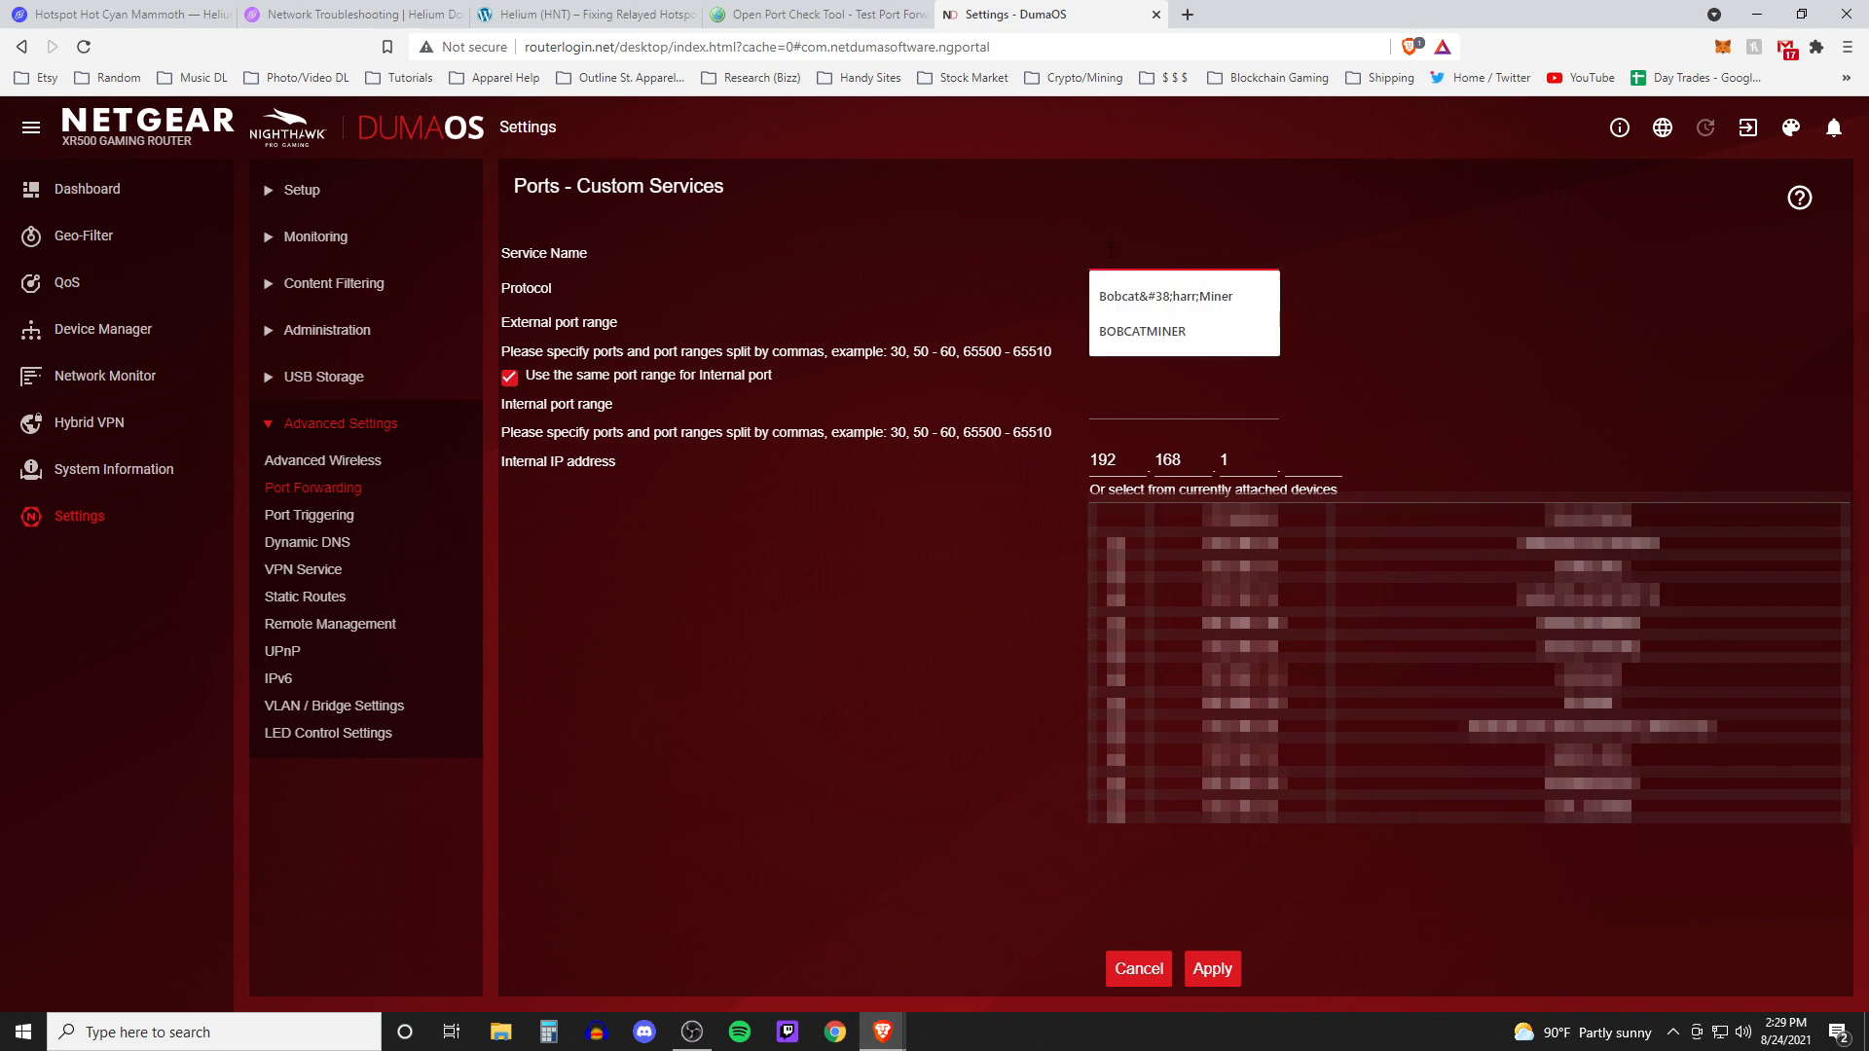
{"action": "left_click", "coordinate": [528, 271]}
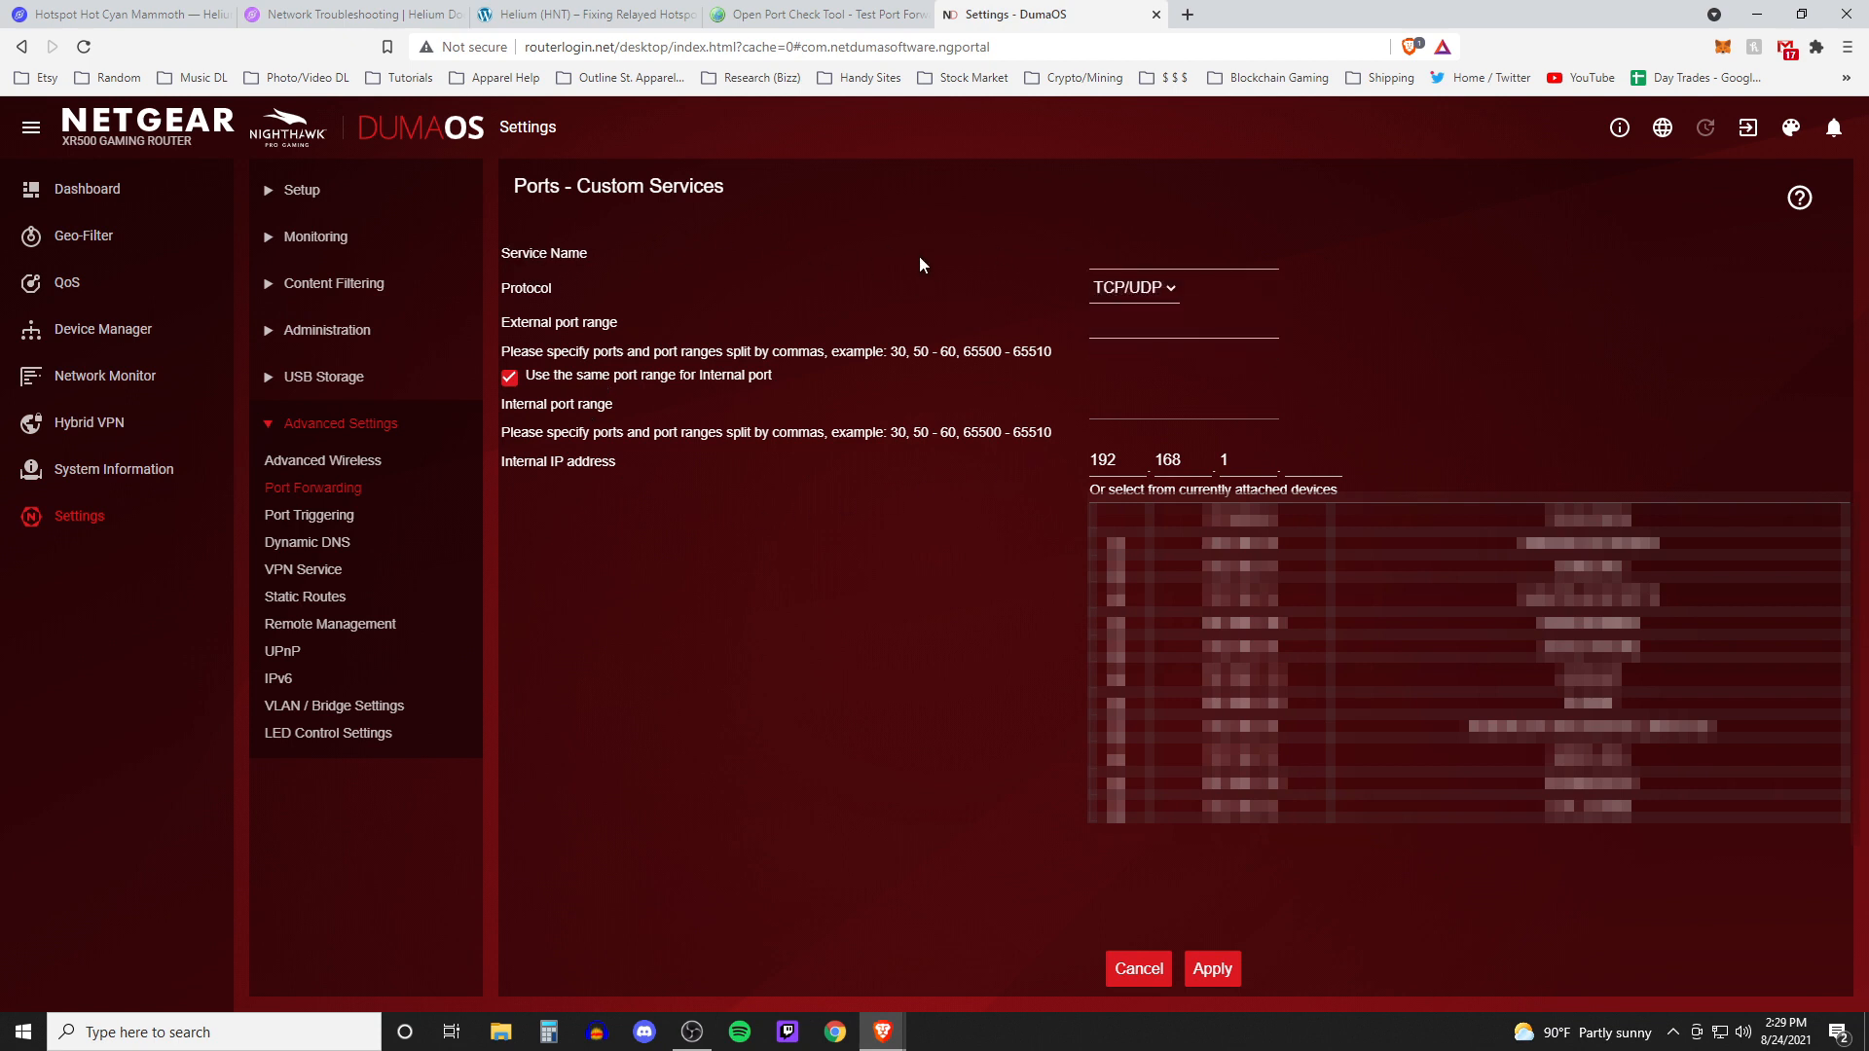
{"action": "left_click", "coordinate": [1148, 255]}
{"action": "left_click", "coordinate": [1160, 331]}
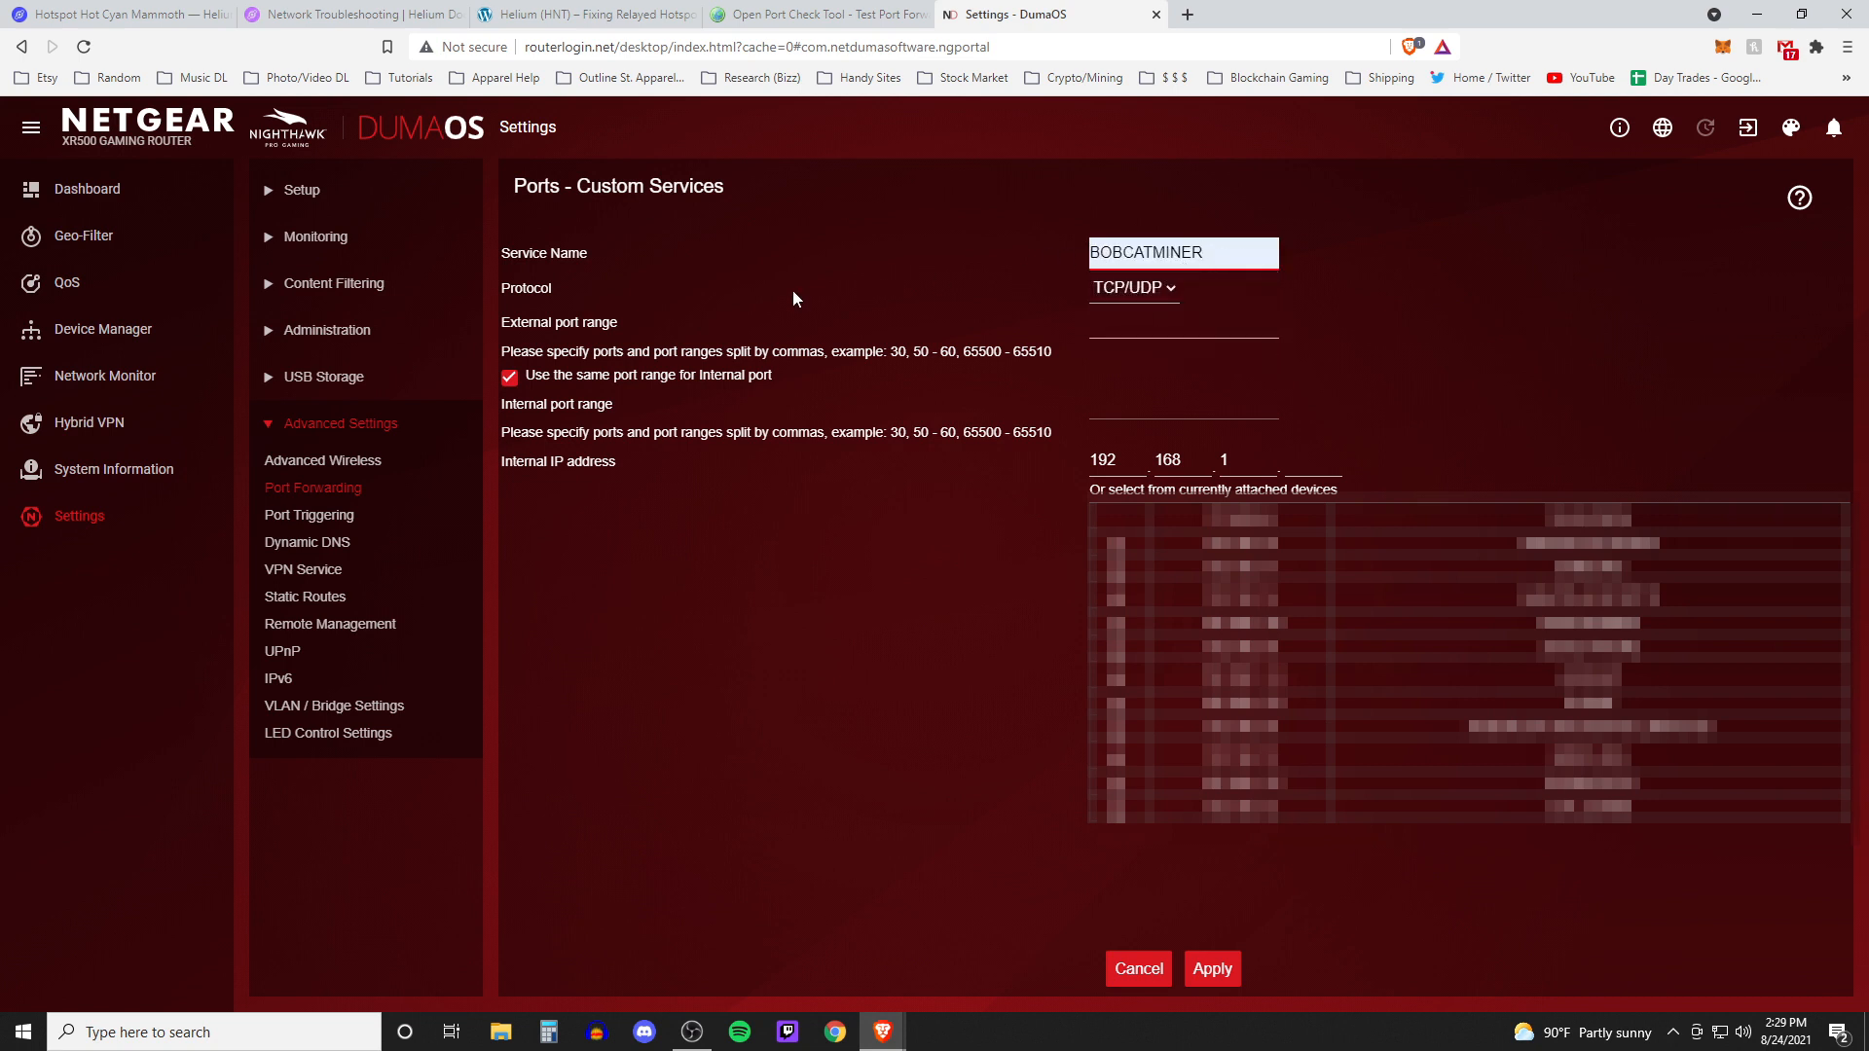
{"action": "left_click", "coordinate": [1151, 288]}
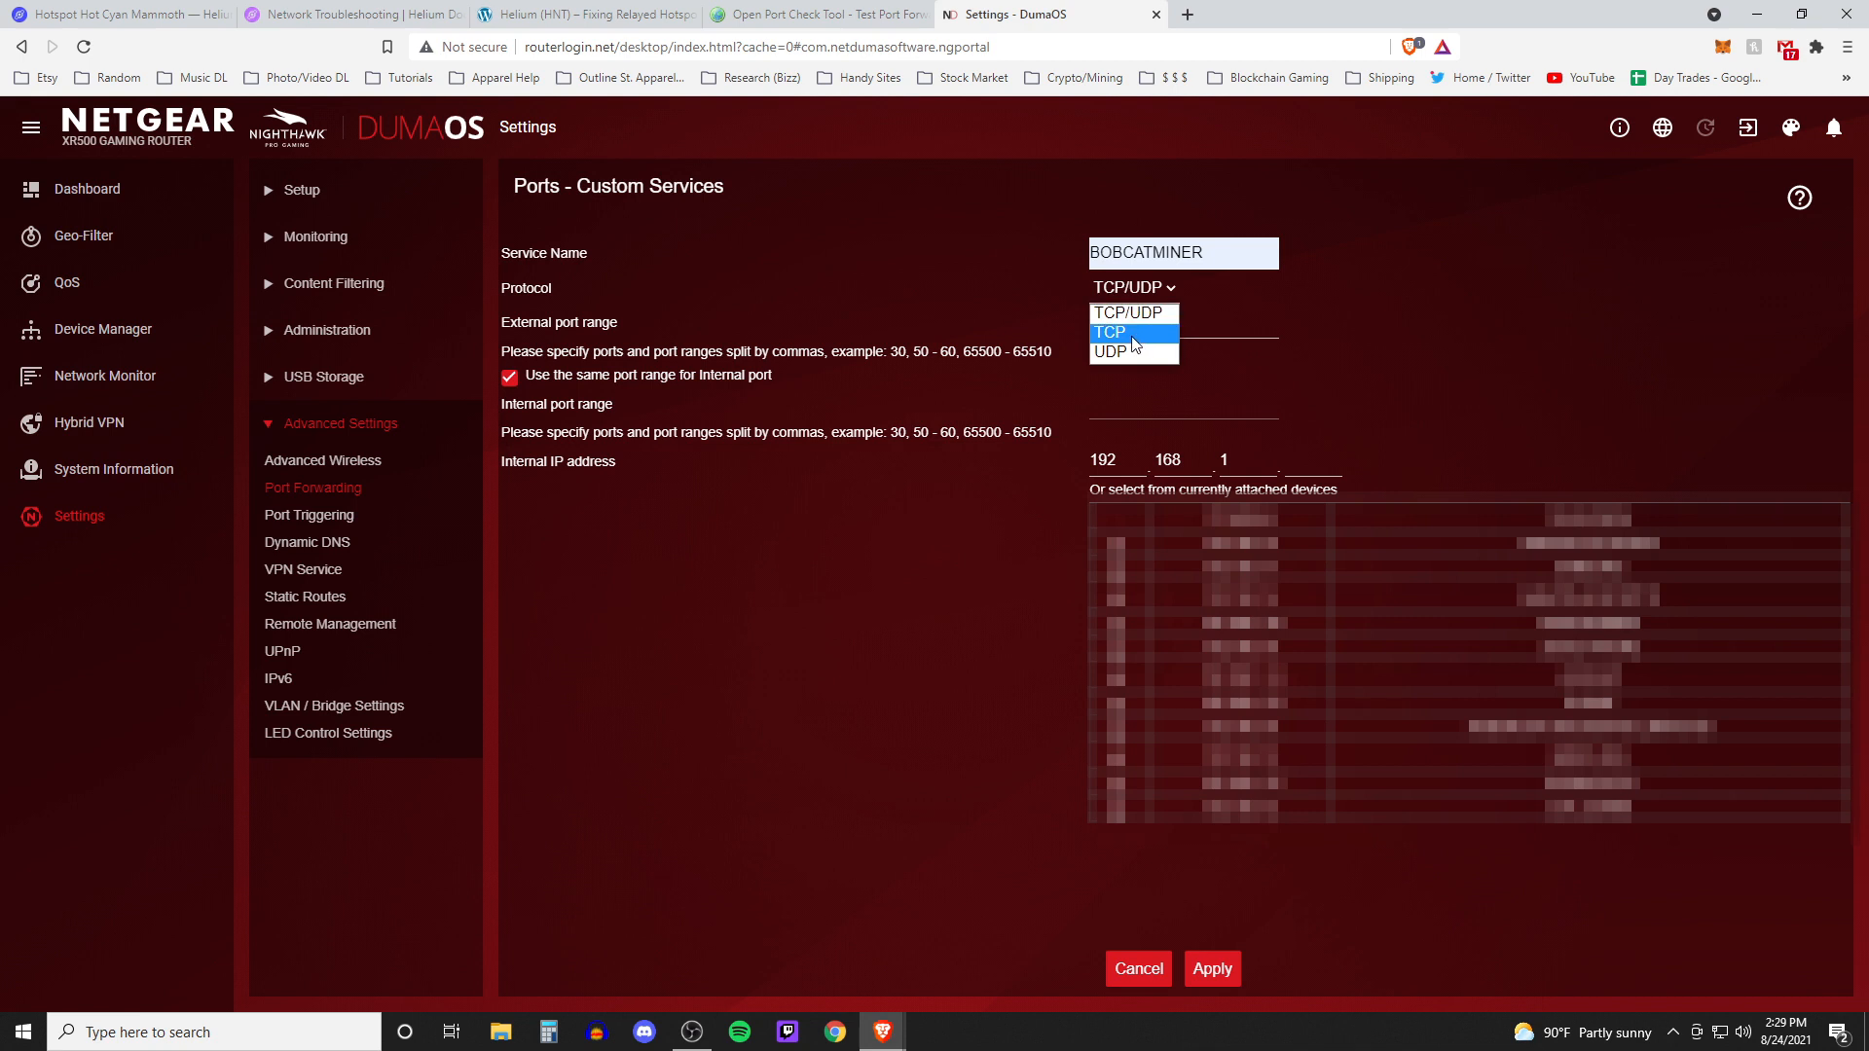
{"action": "left_click", "coordinate": [1133, 336]}
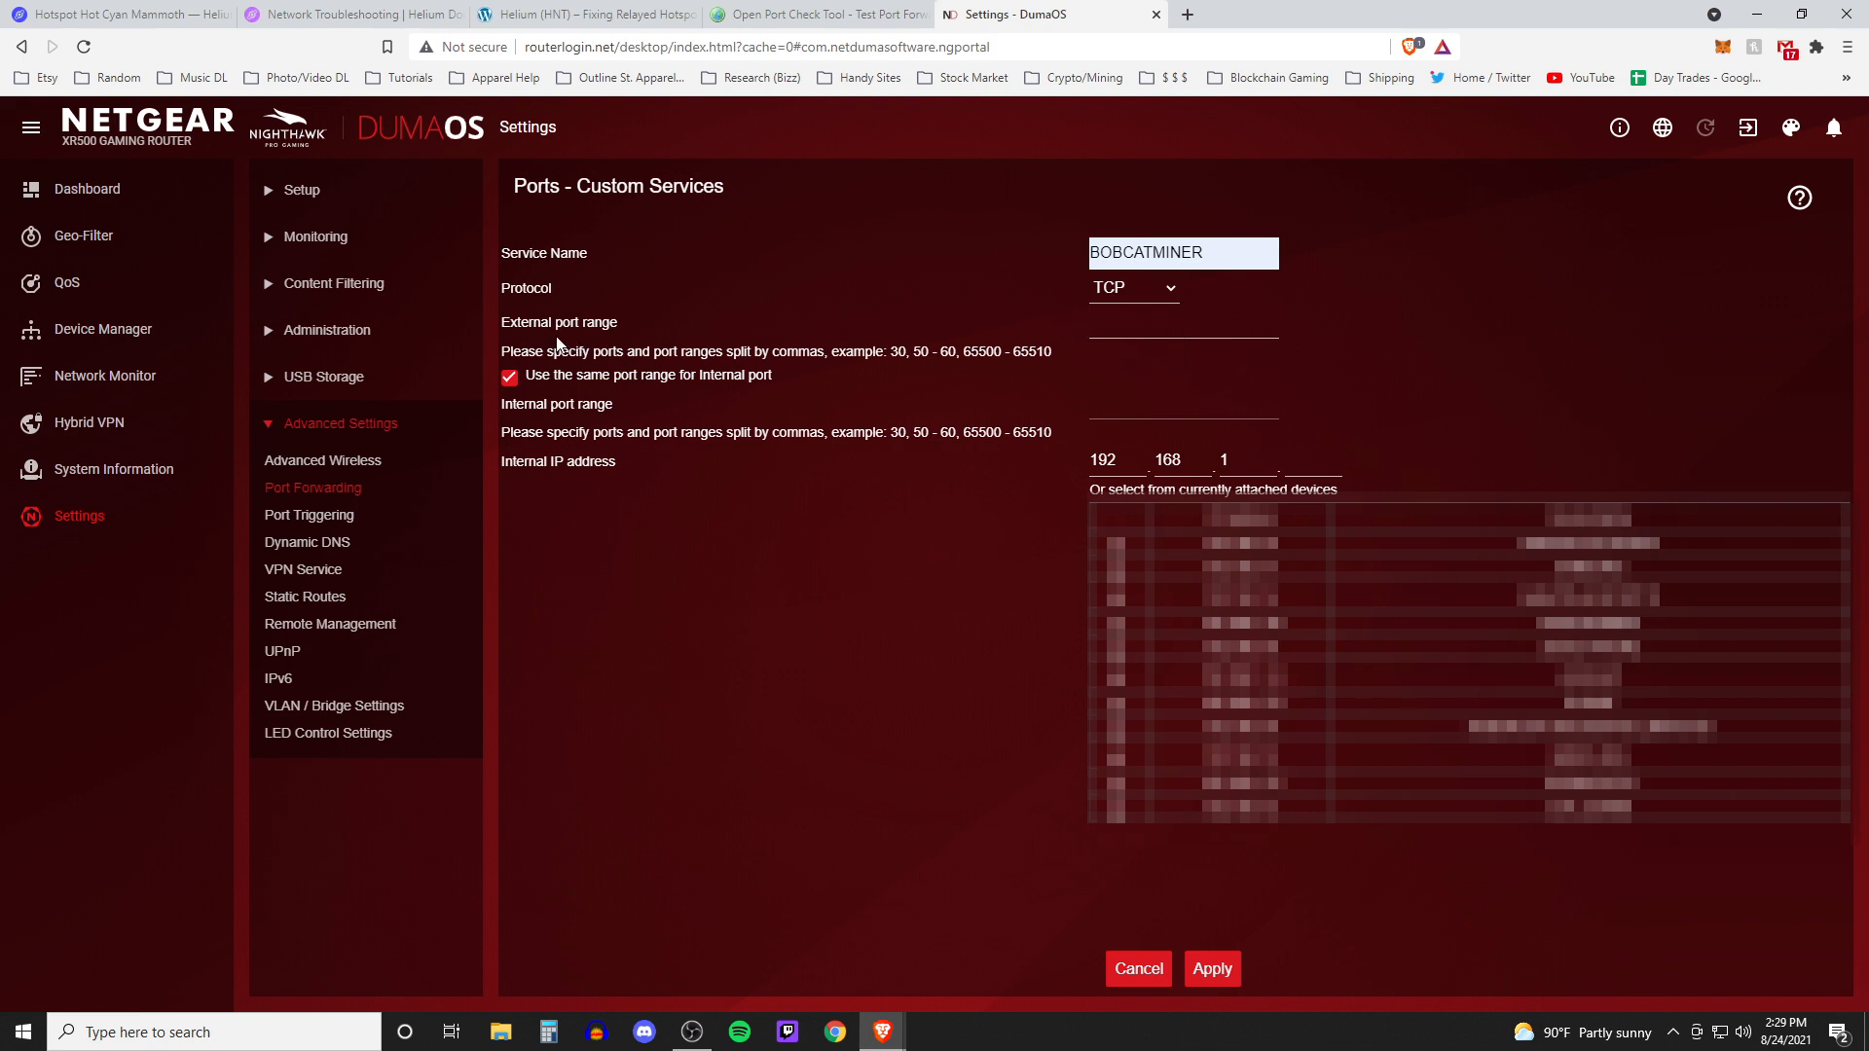
Set the external port range to 44158 and the internal IP address to 192.168.1.30, then apply the service
{"action": "left_click", "coordinate": [1161, 314]}
{"action": "left_click", "coordinate": [1126, 368]}
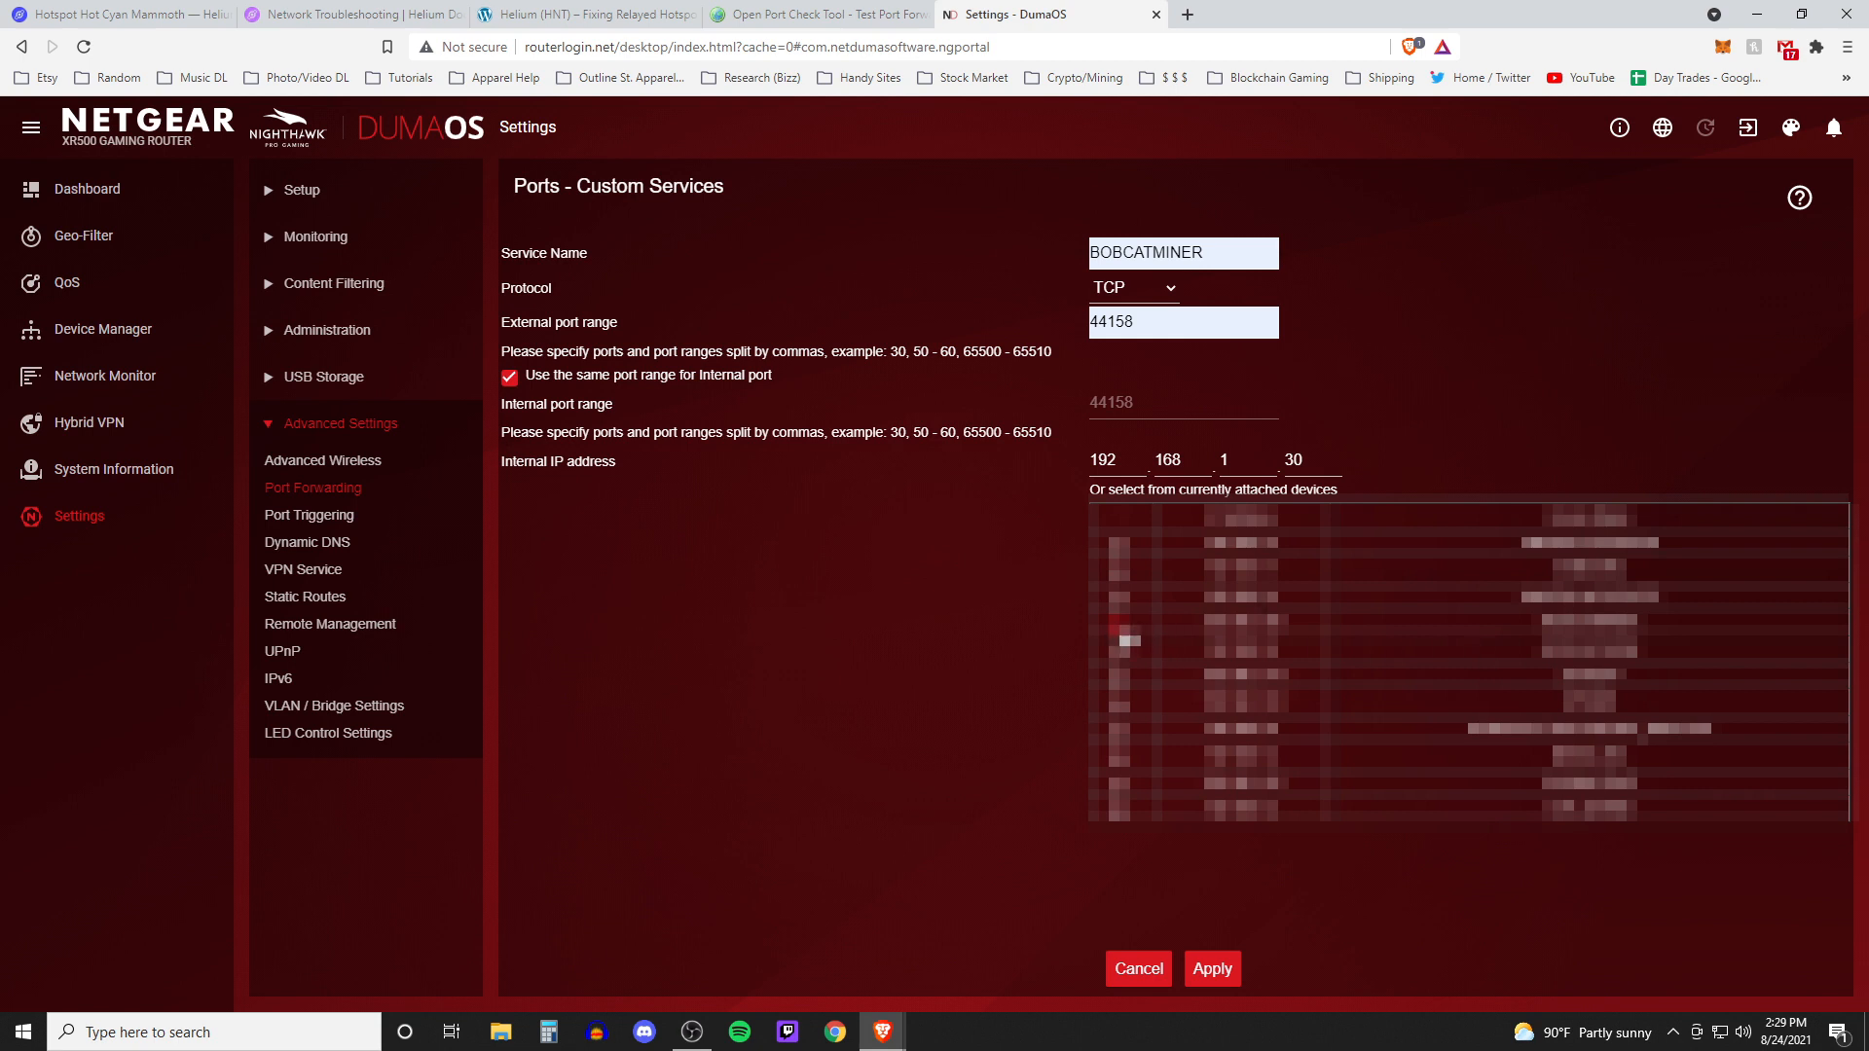
{"action": "left_click", "coordinate": [1219, 979]}
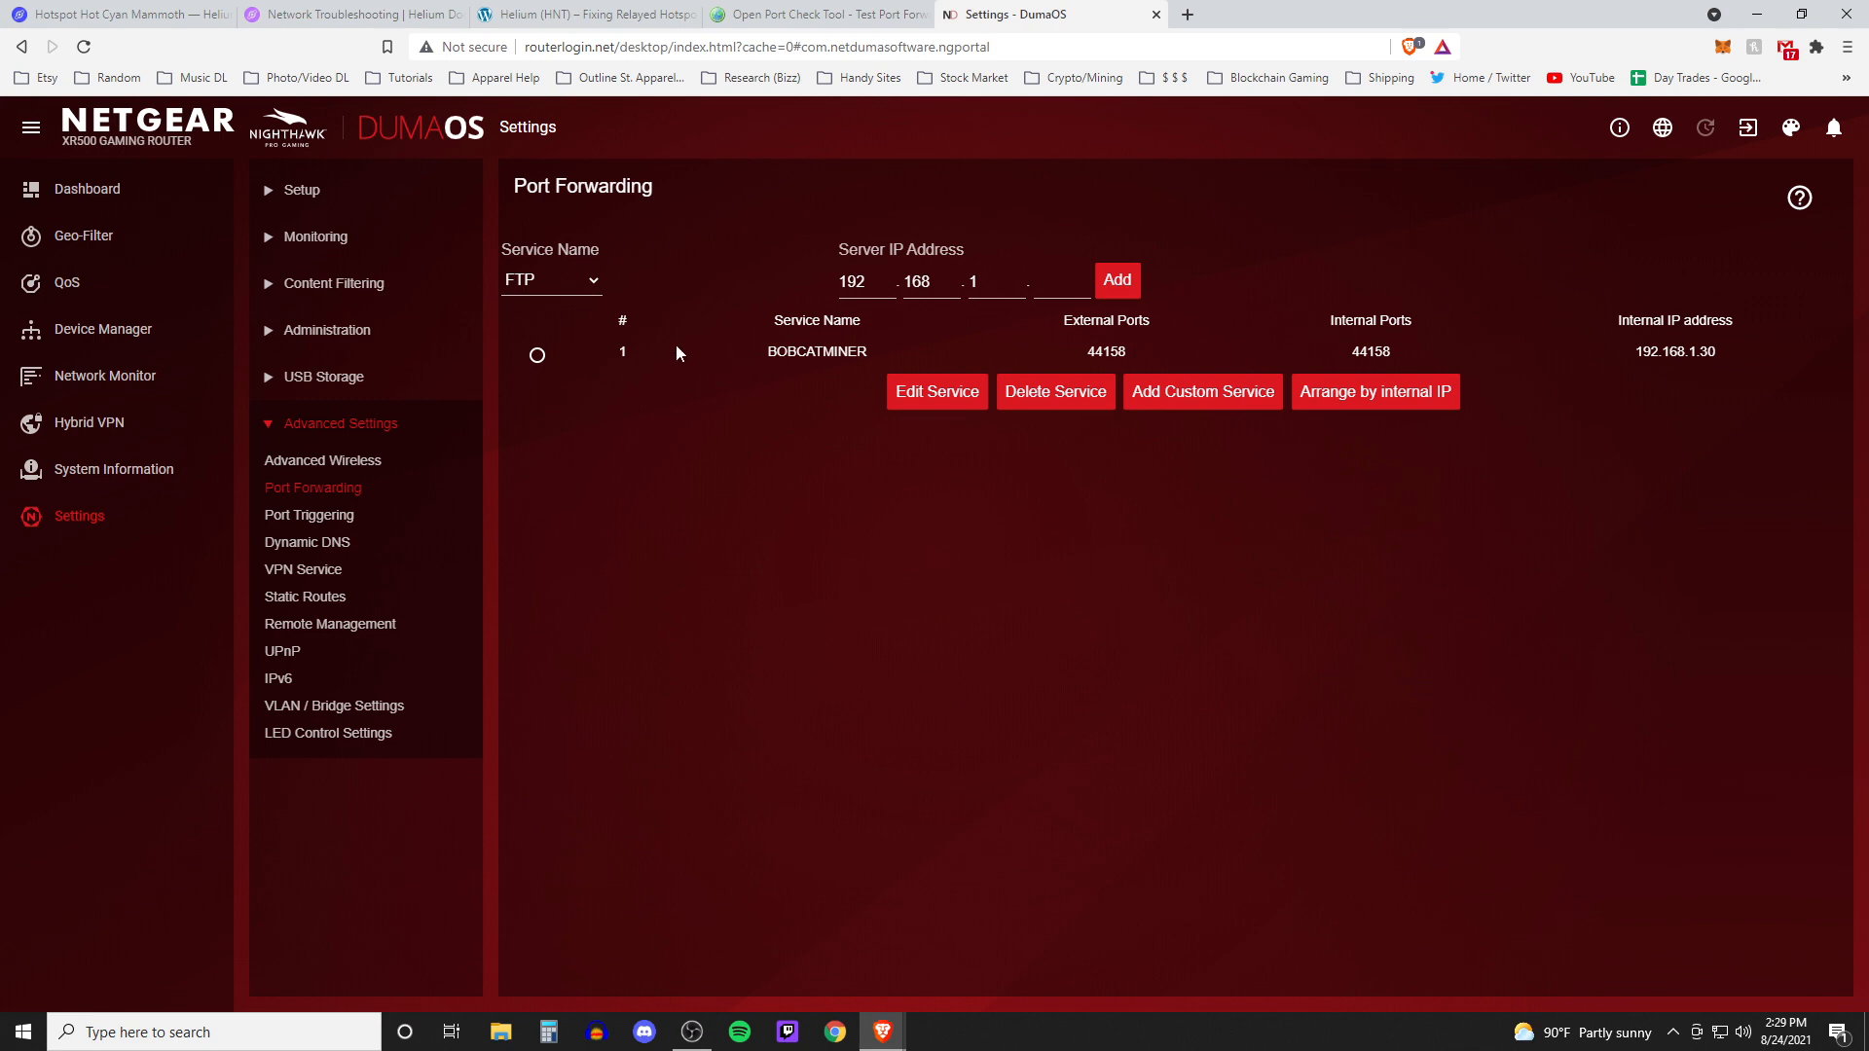
Check whether port 44158 is open with the Port Forwarding Tester and highlight the result
{"action": "left_click", "coordinate": [778, 11]}
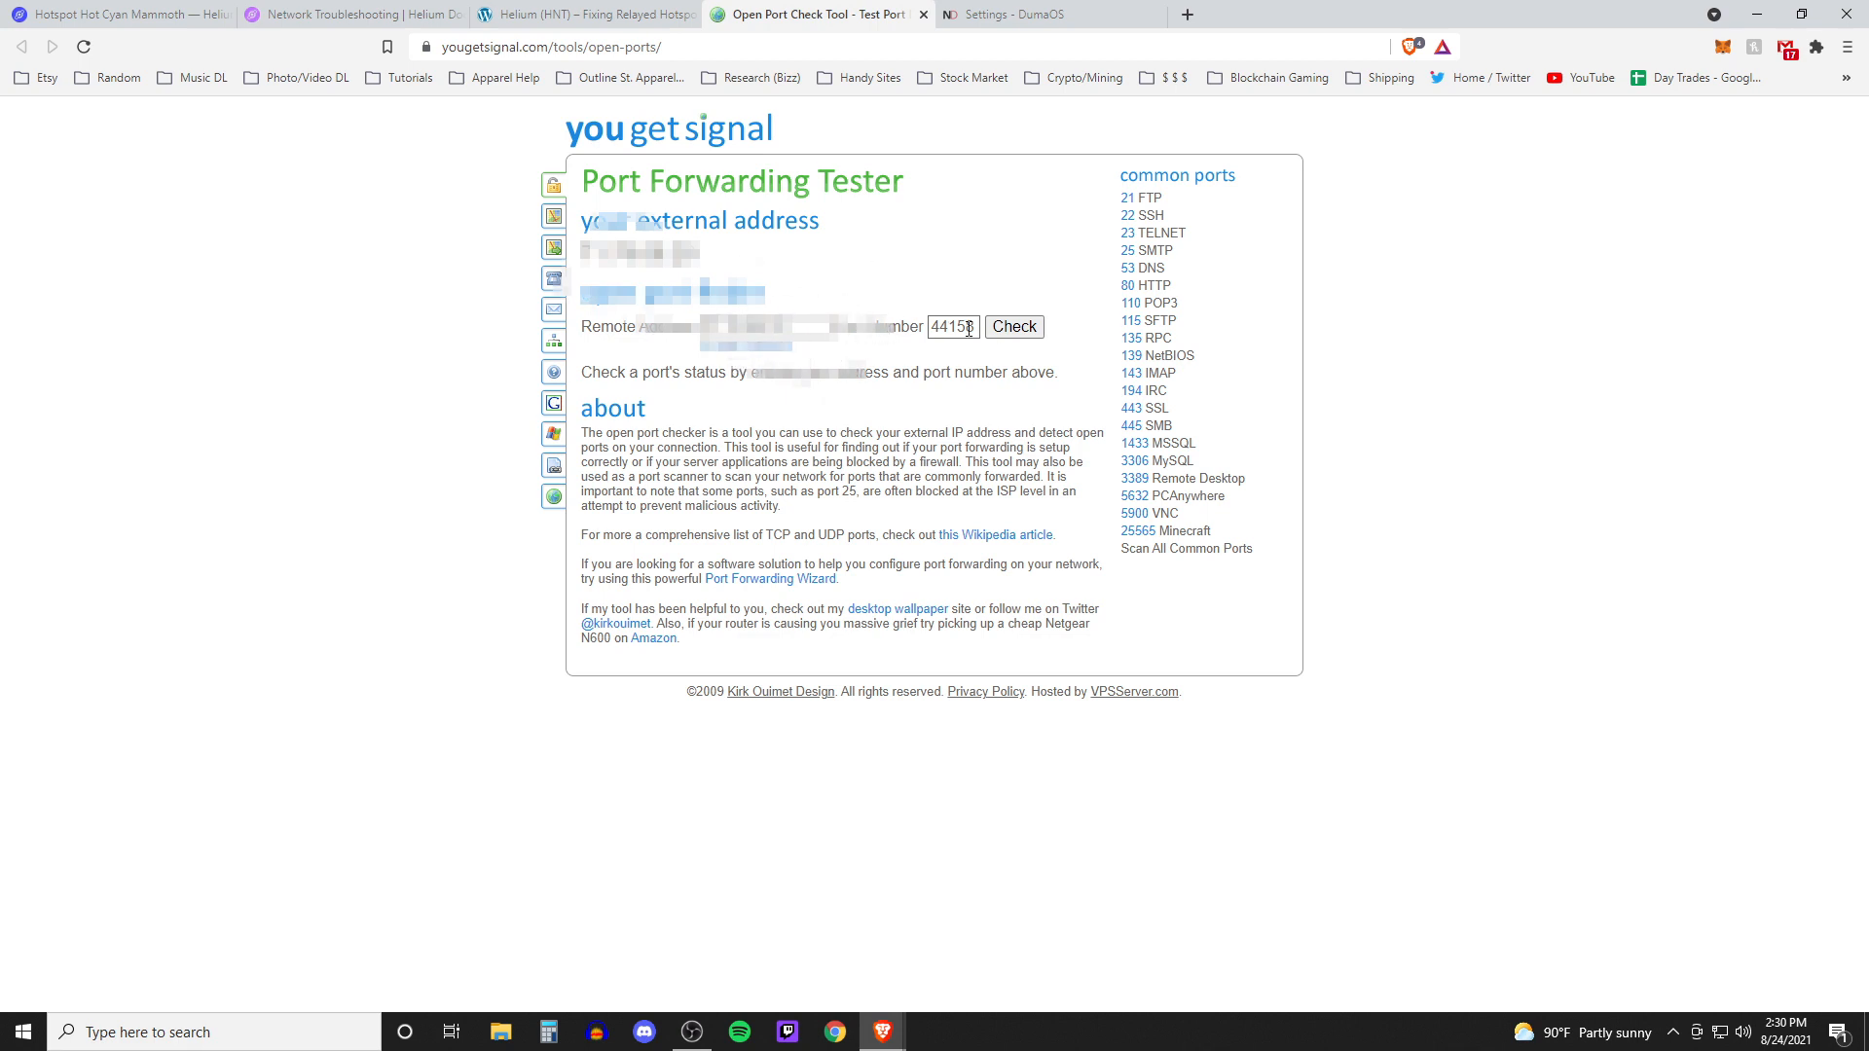
{"action": "left_click", "coordinate": [1013, 327]}
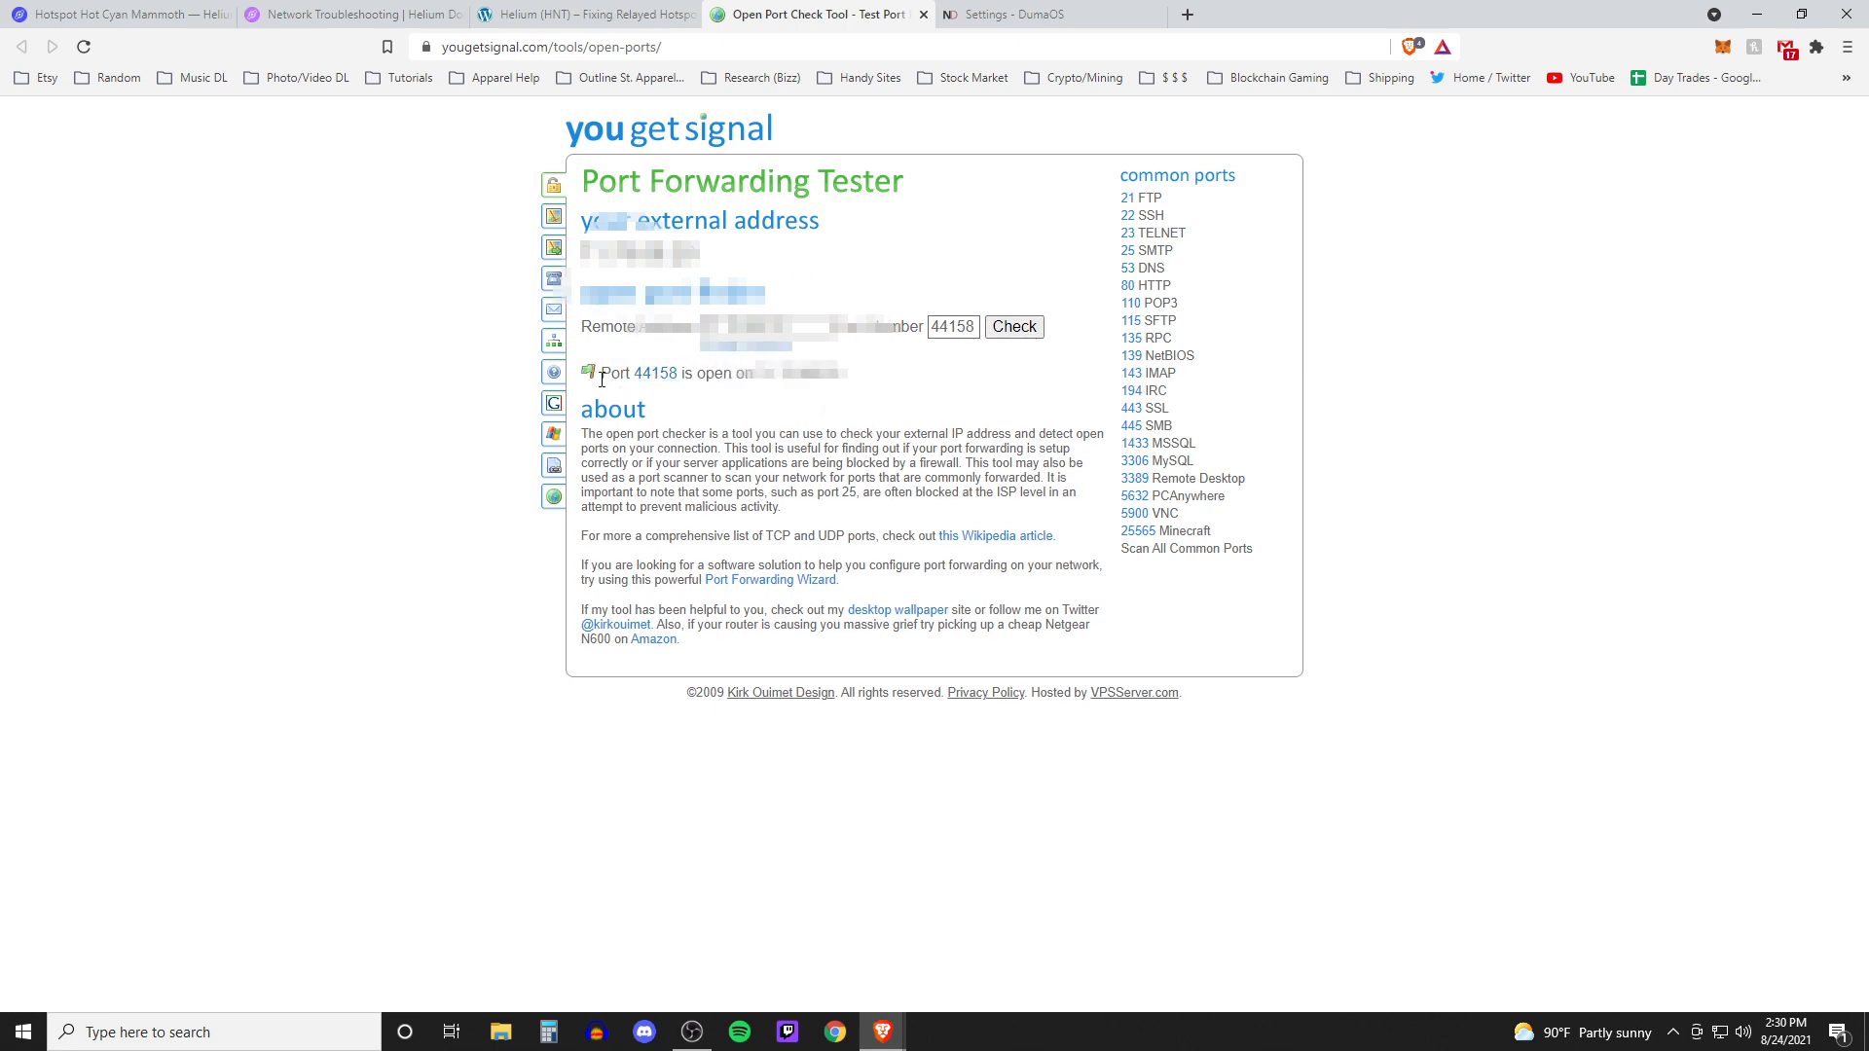
{"action": "left_click_drag", "start_coordinate": [601, 376], "coordinate": [901, 389]}
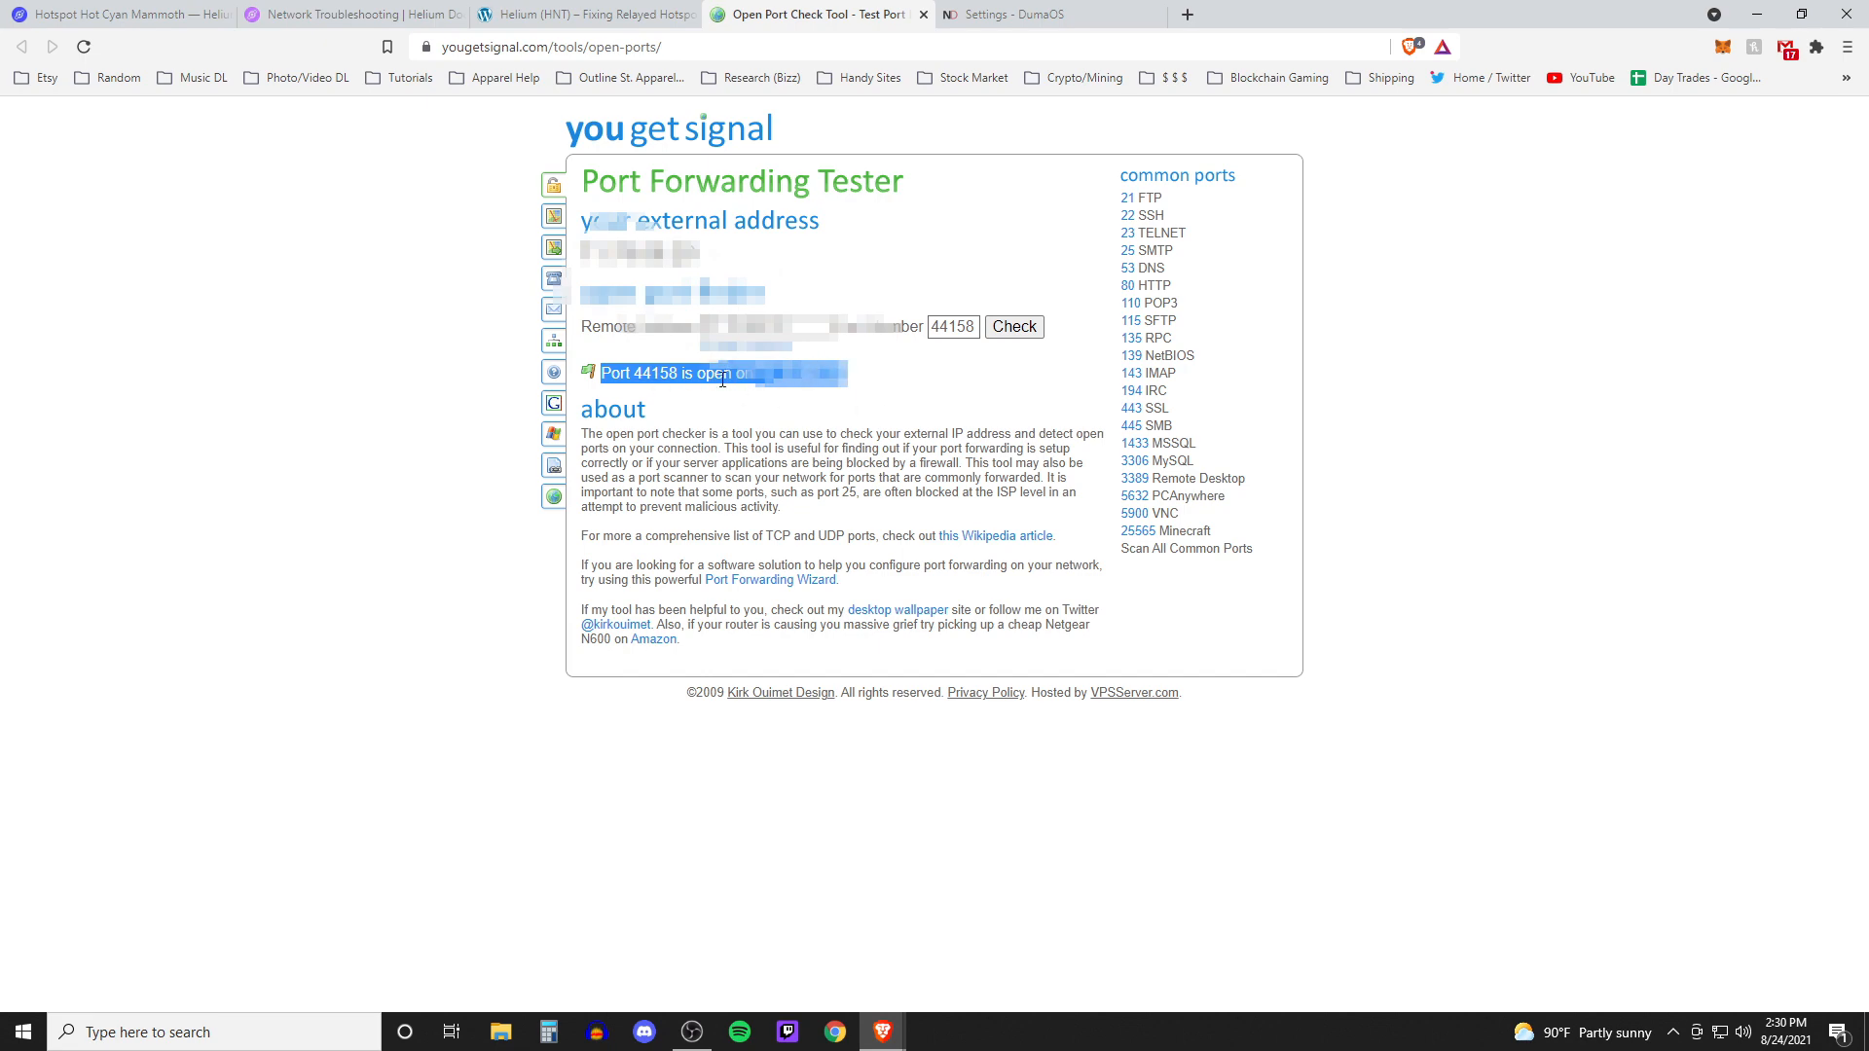
{"action": "left_click", "coordinate": [876, 382]}
Open the router's WAN Setup page to review the NAT Filtering setting and leave it without applying changes
{"action": "left_click", "coordinate": [604, 12]}
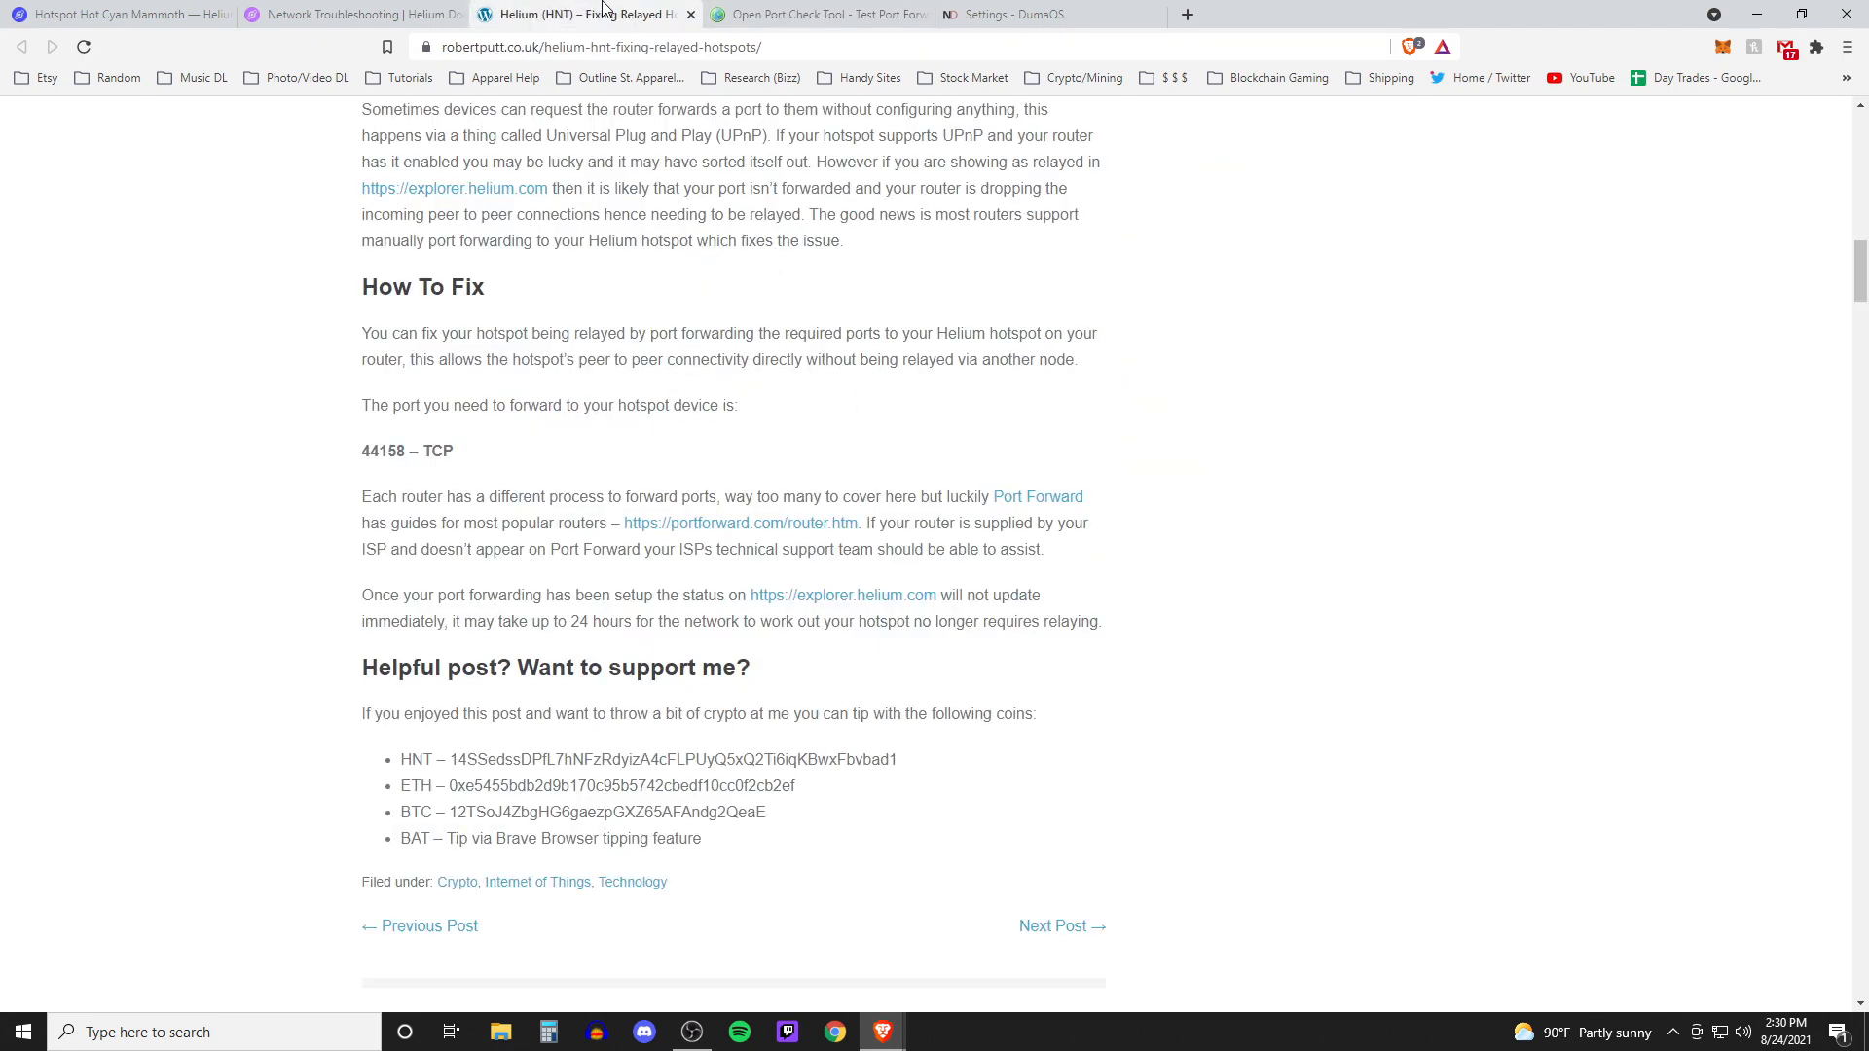
{"action": "left_click", "coordinate": [355, 12]}
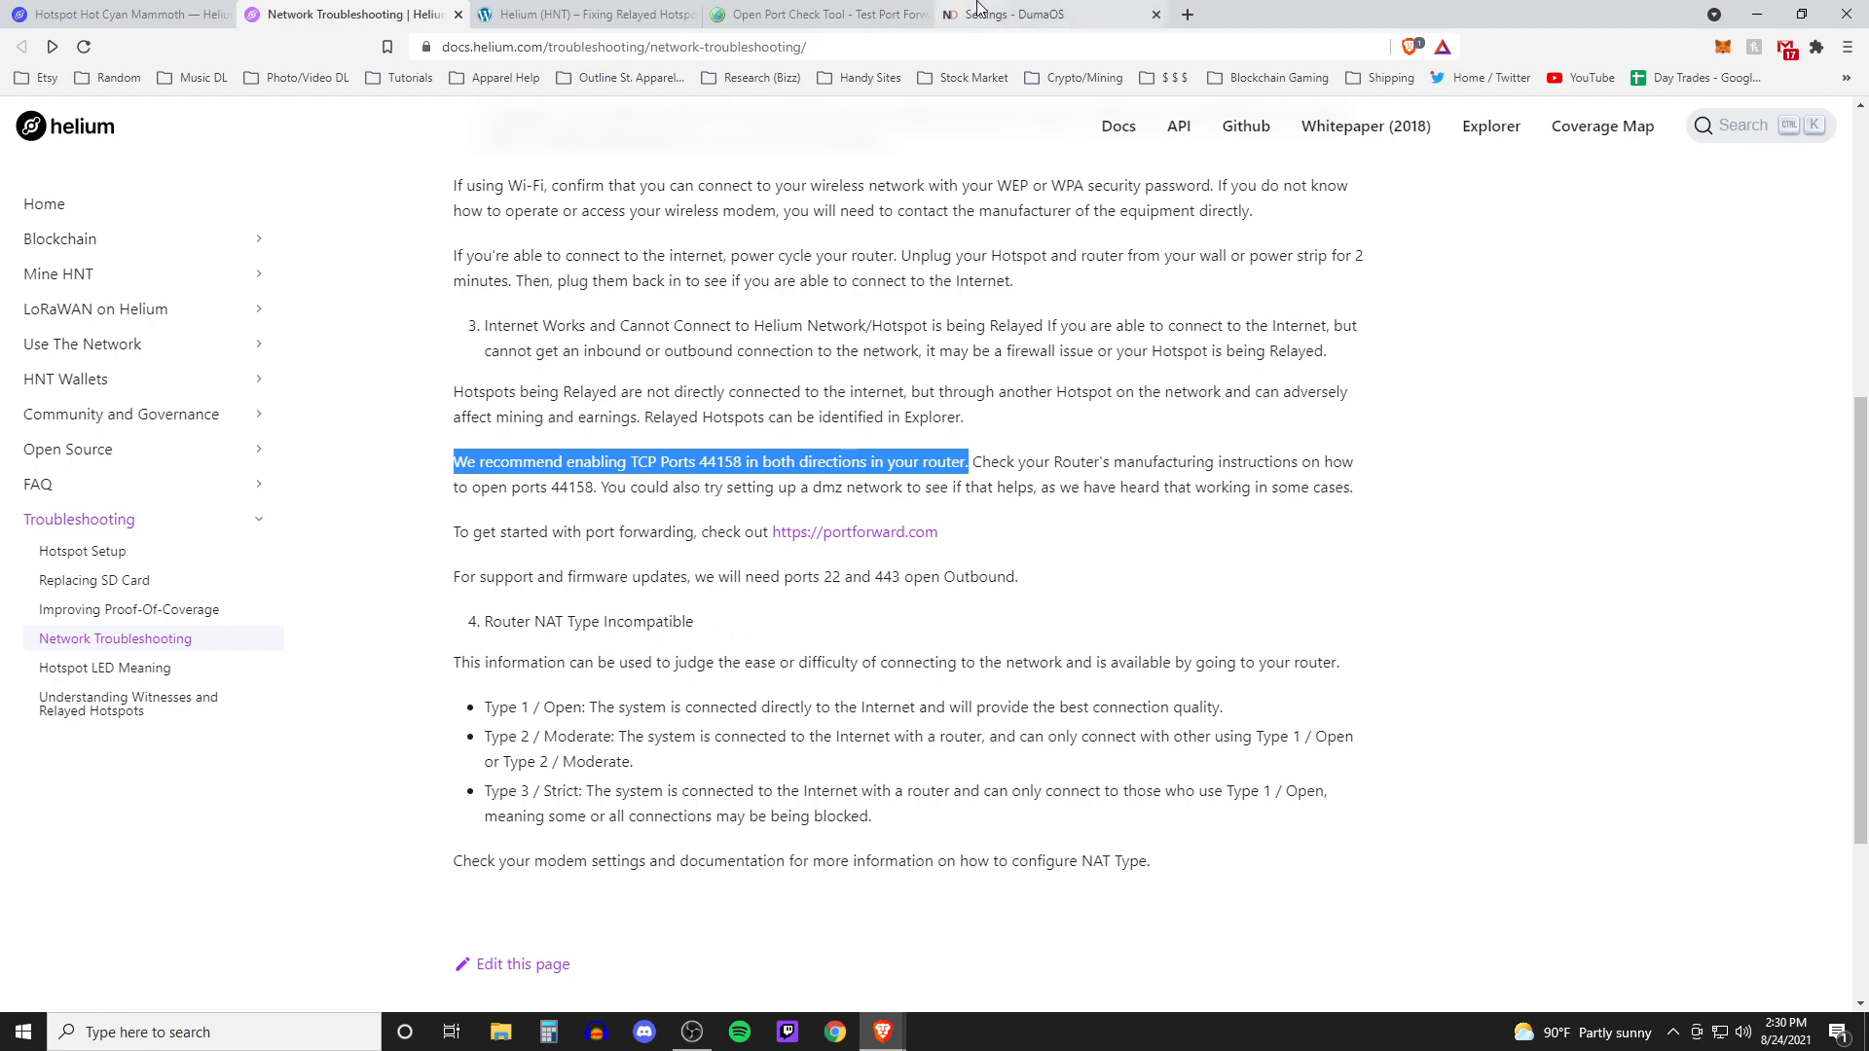
{"action": "left_click", "coordinate": [1013, 14]}
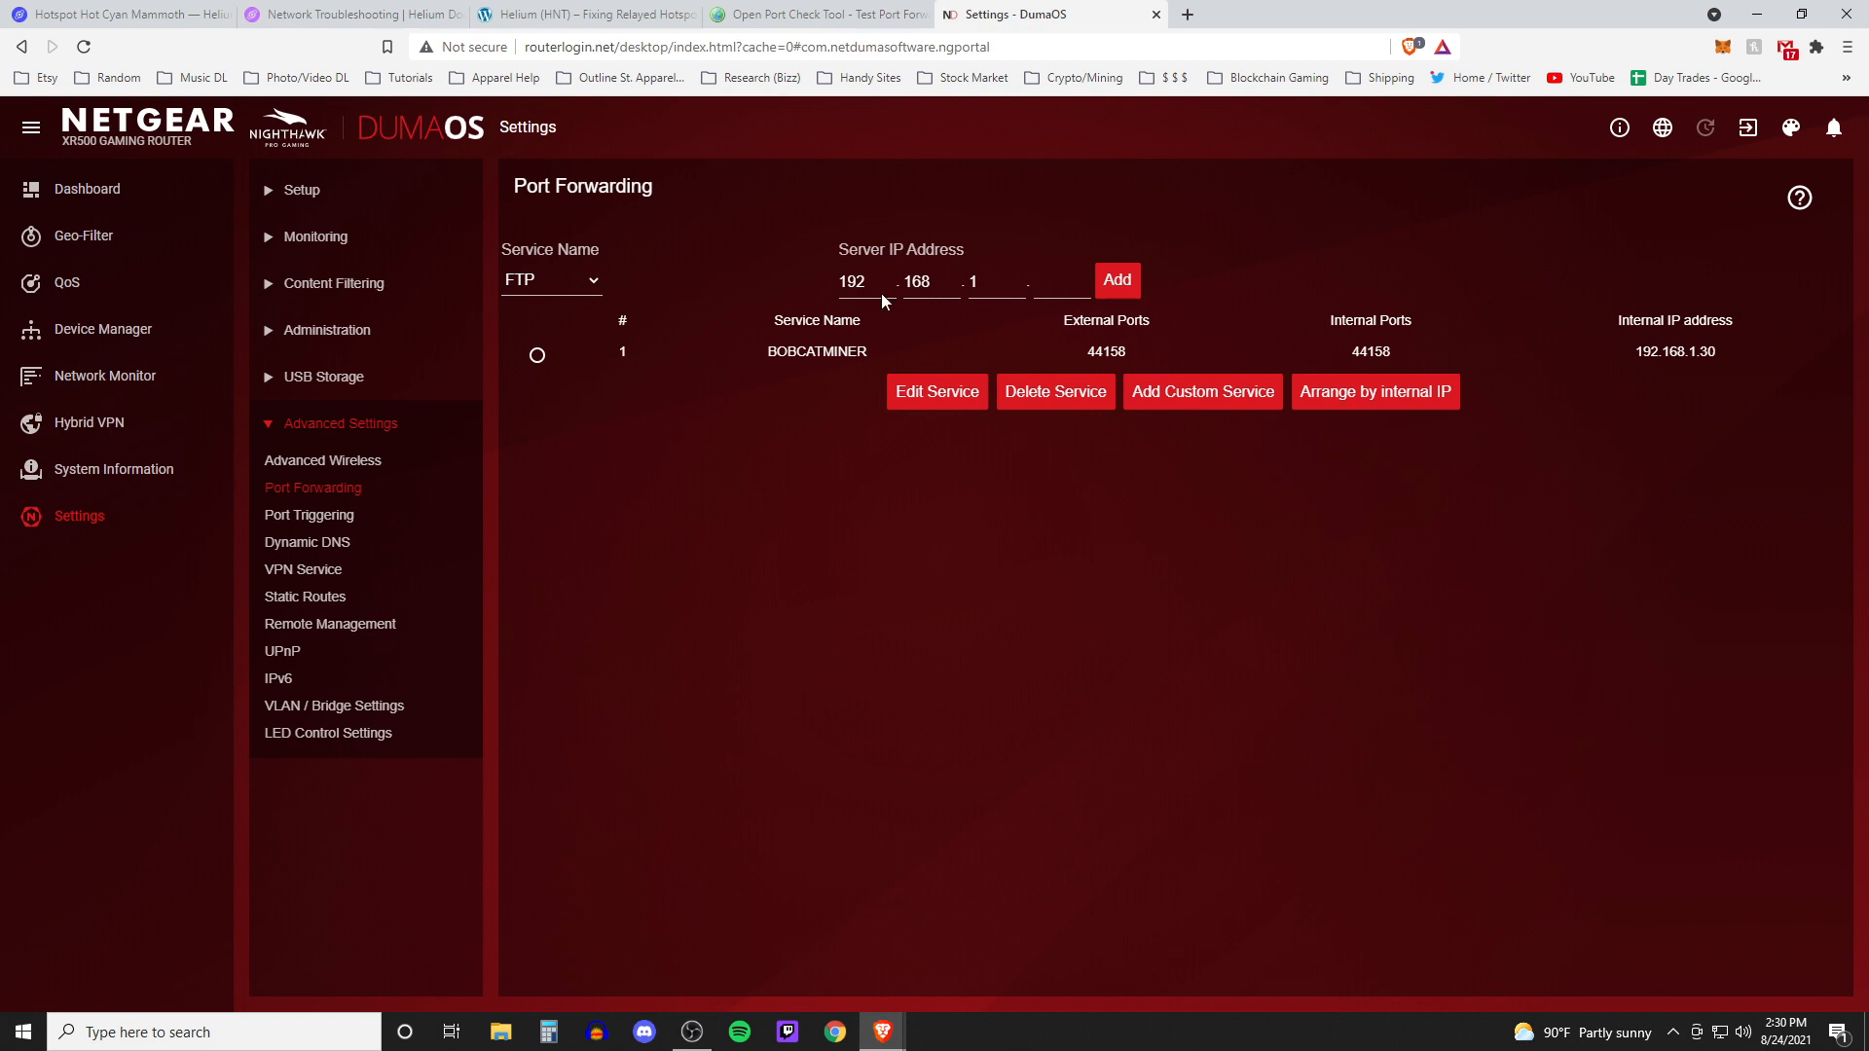
{"action": "left_click", "coordinate": [301, 192]}
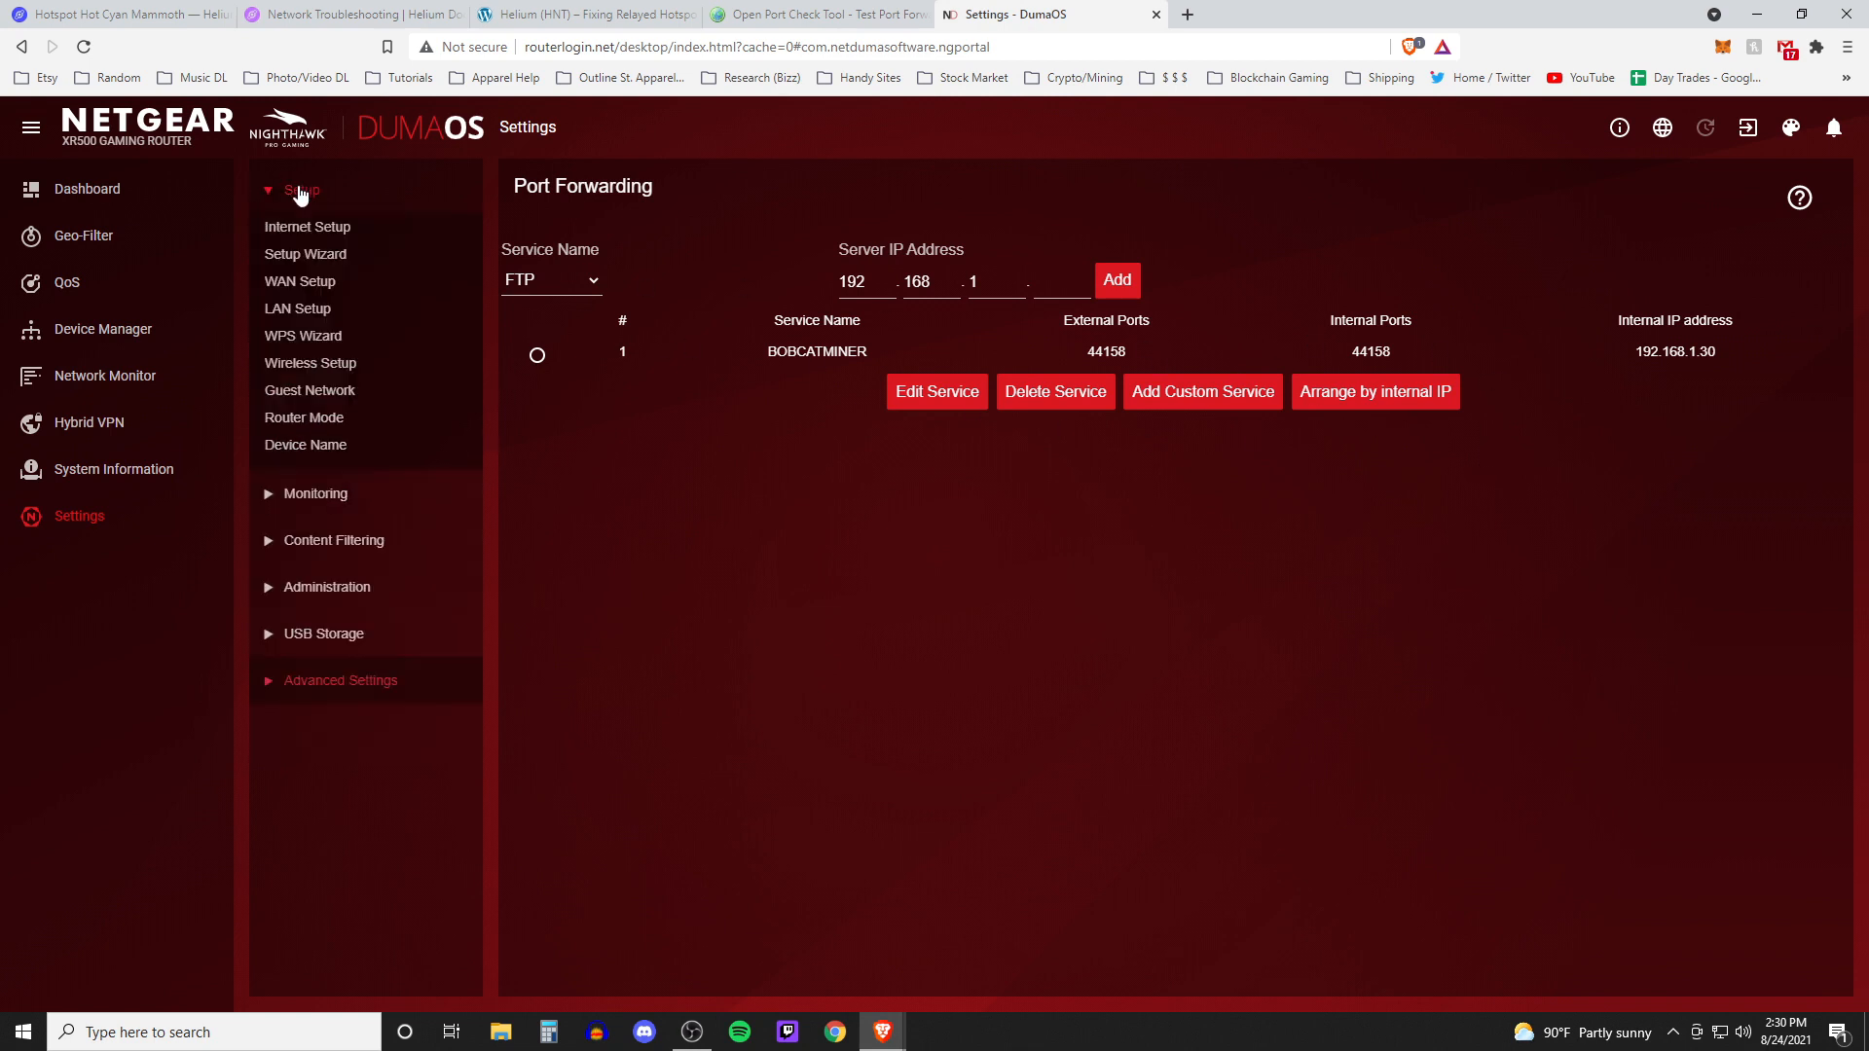
{"action": "left_click", "coordinate": [319, 282]}
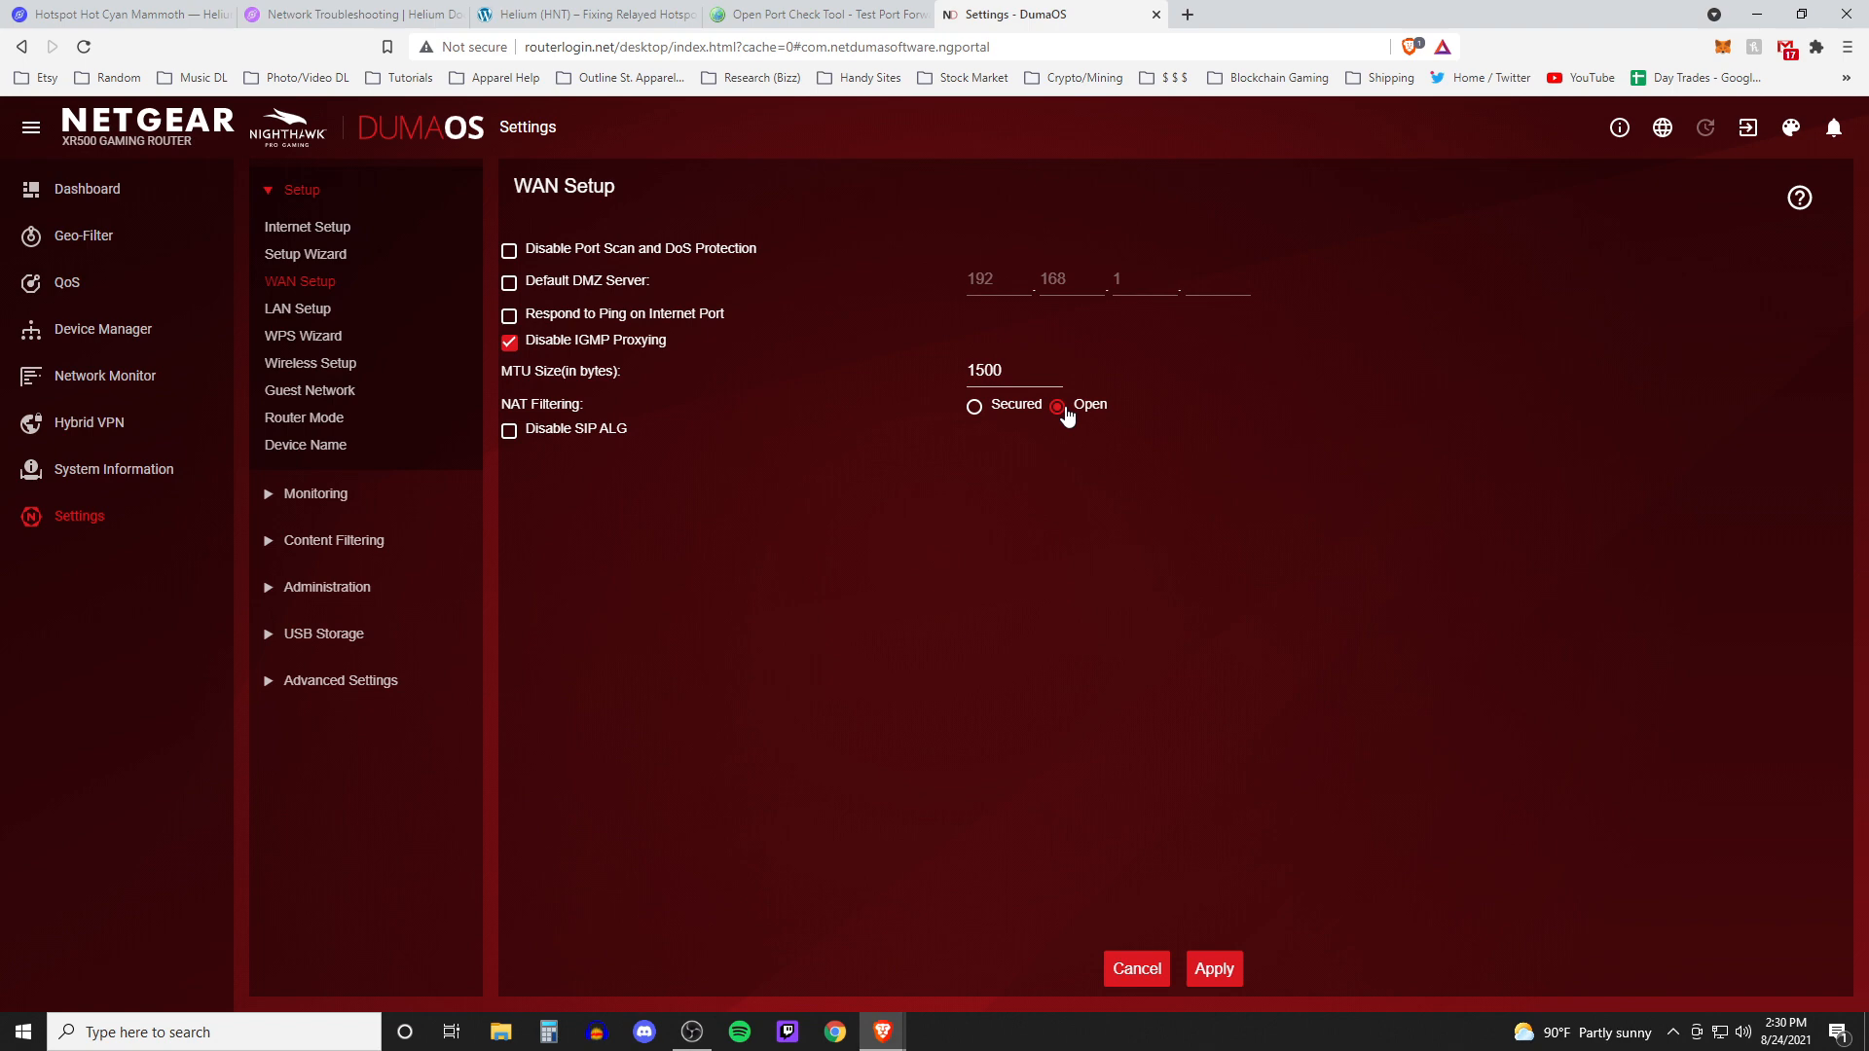
{"action": "left_click", "coordinate": [1135, 972]}
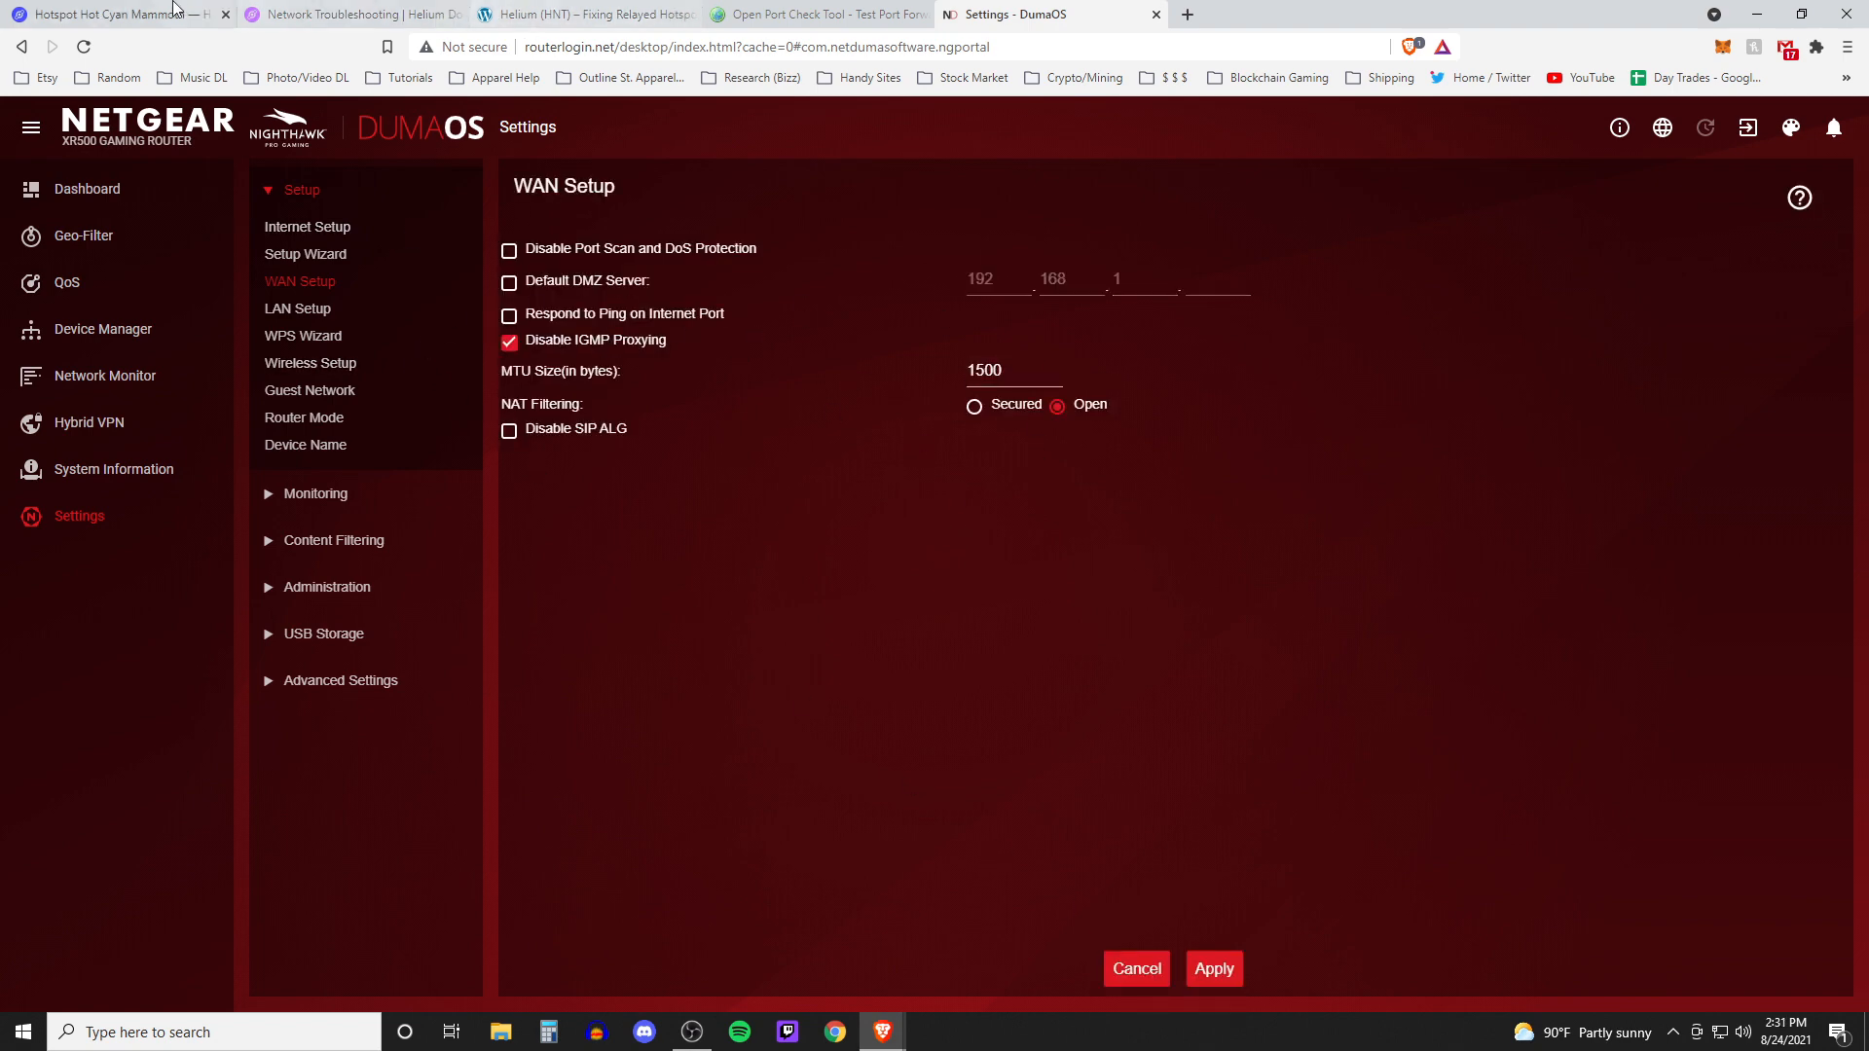
Scroll the troubleshooting docs and highlight the Router NAT Type Incompatible section
{"action": "left_click", "coordinate": [146, 15]}
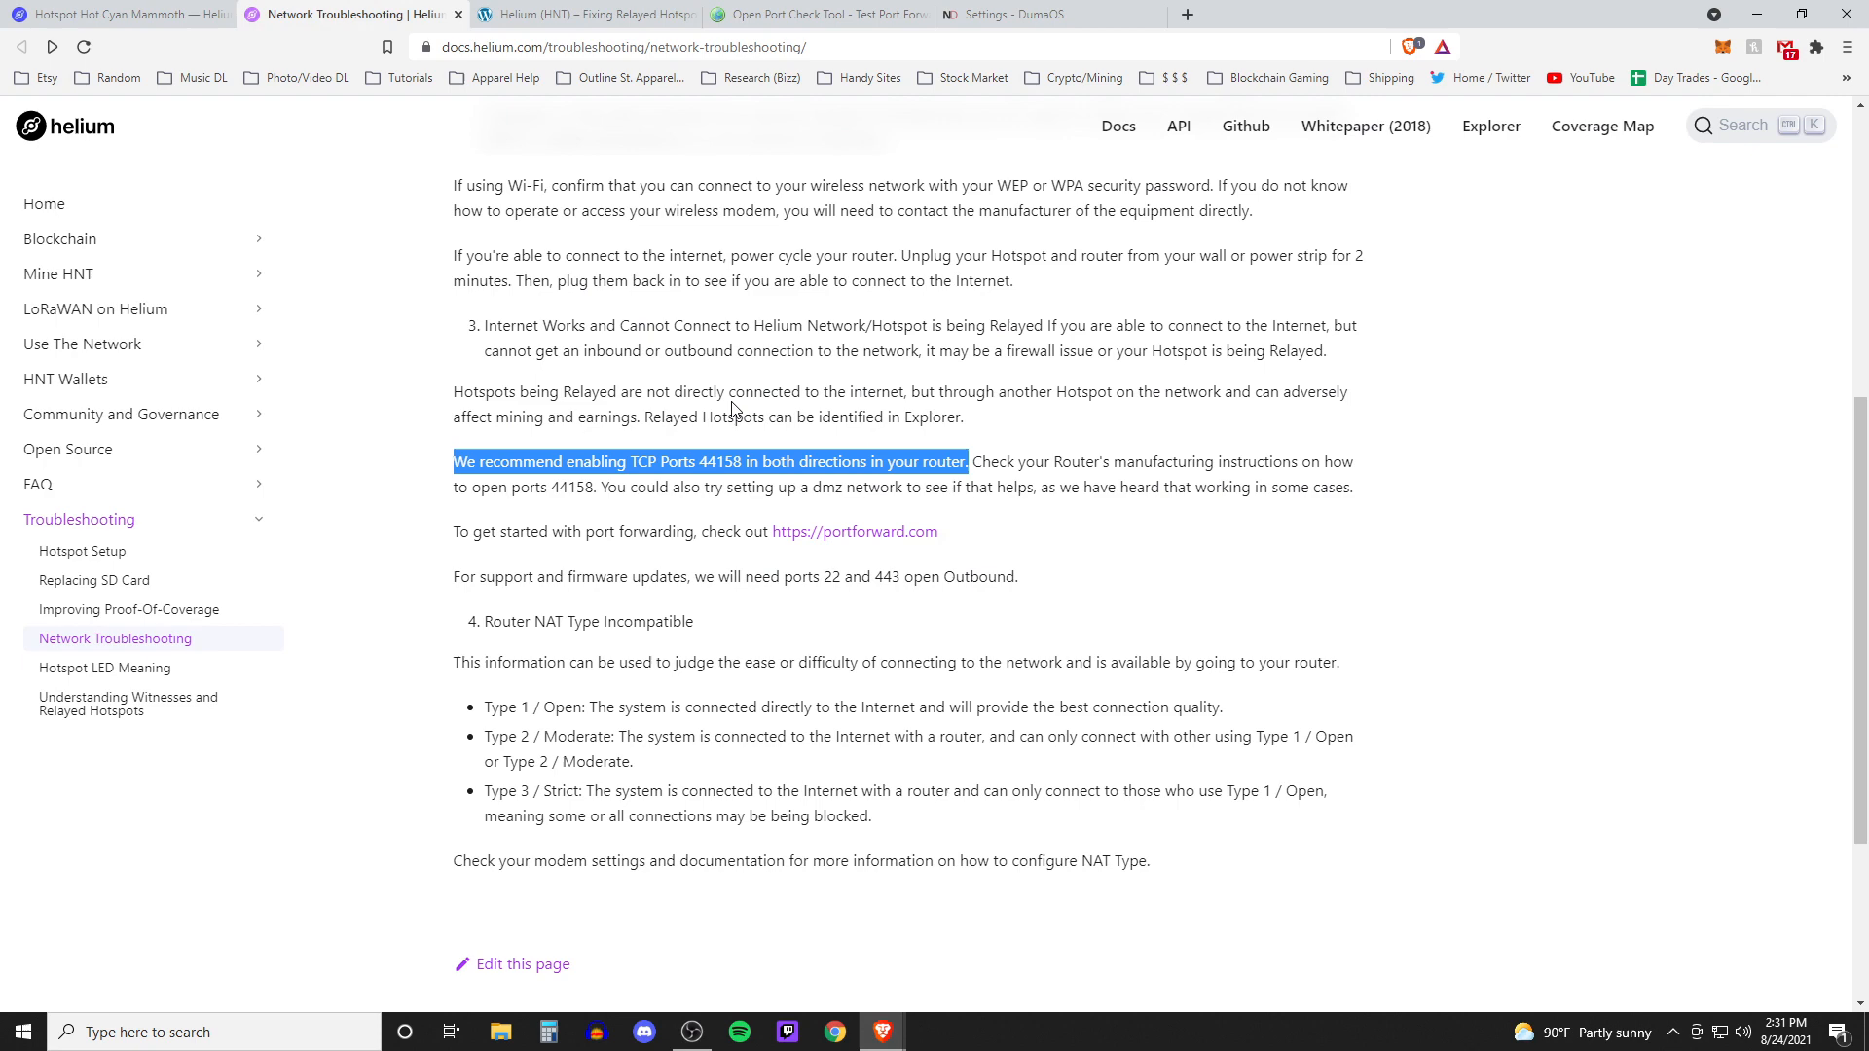
{"action": "scroll", "coordinate": [467, 395], "scroll_direction": "up", "scroll_amount": 3}
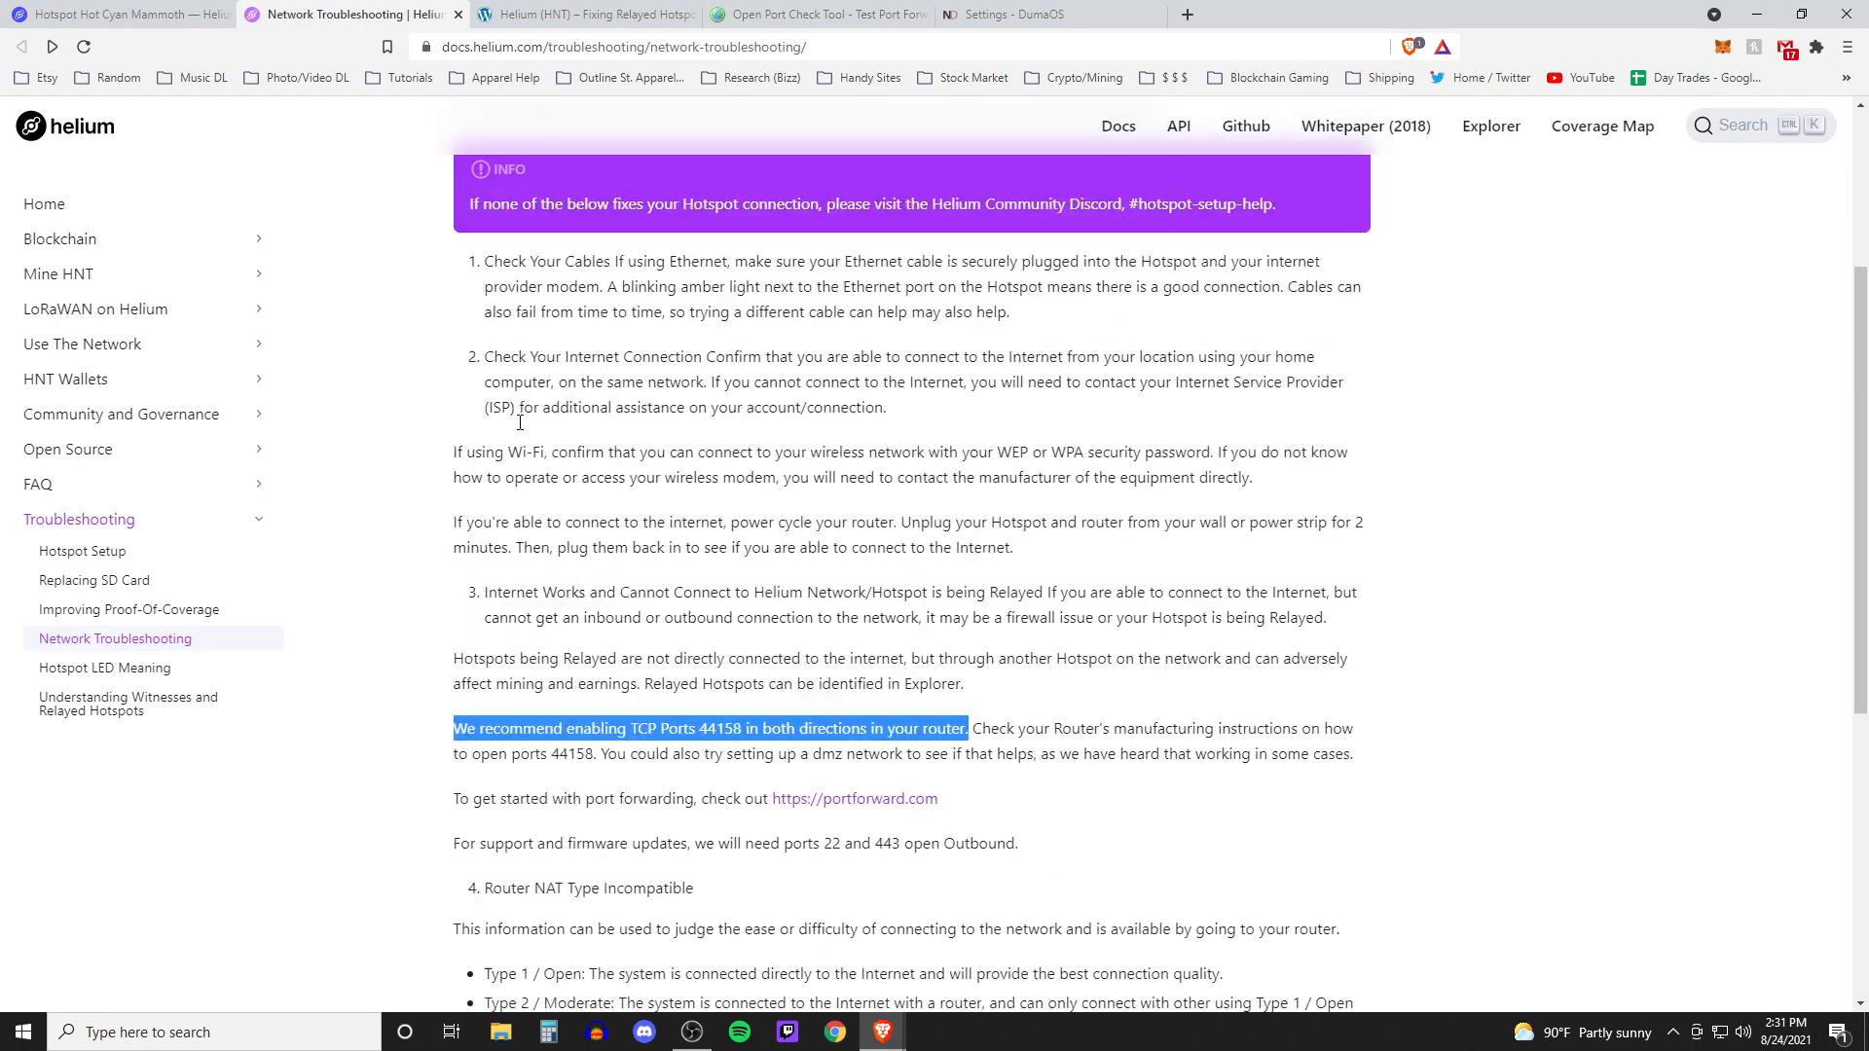
{"action": "scroll", "coordinate": [467, 409], "scroll_direction": "down", "scroll_amount": 2}
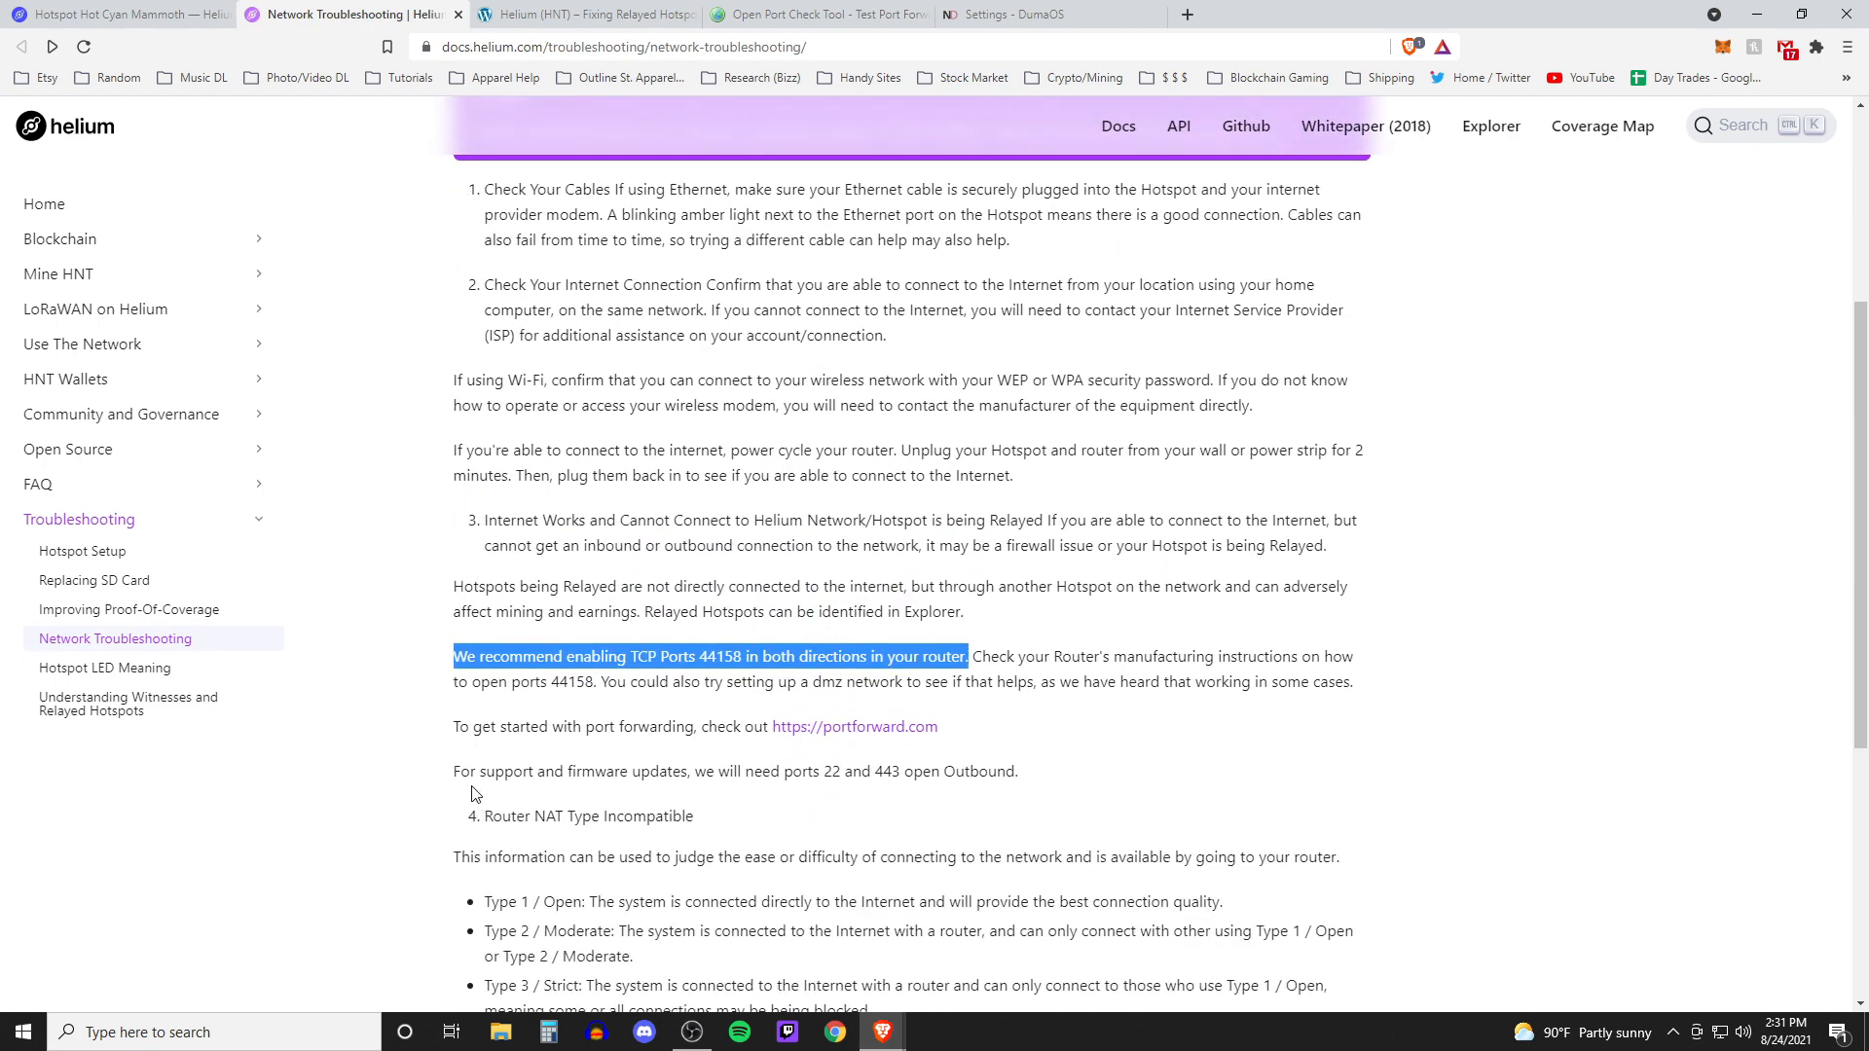
{"action": "left_click", "coordinate": [410, 703]}
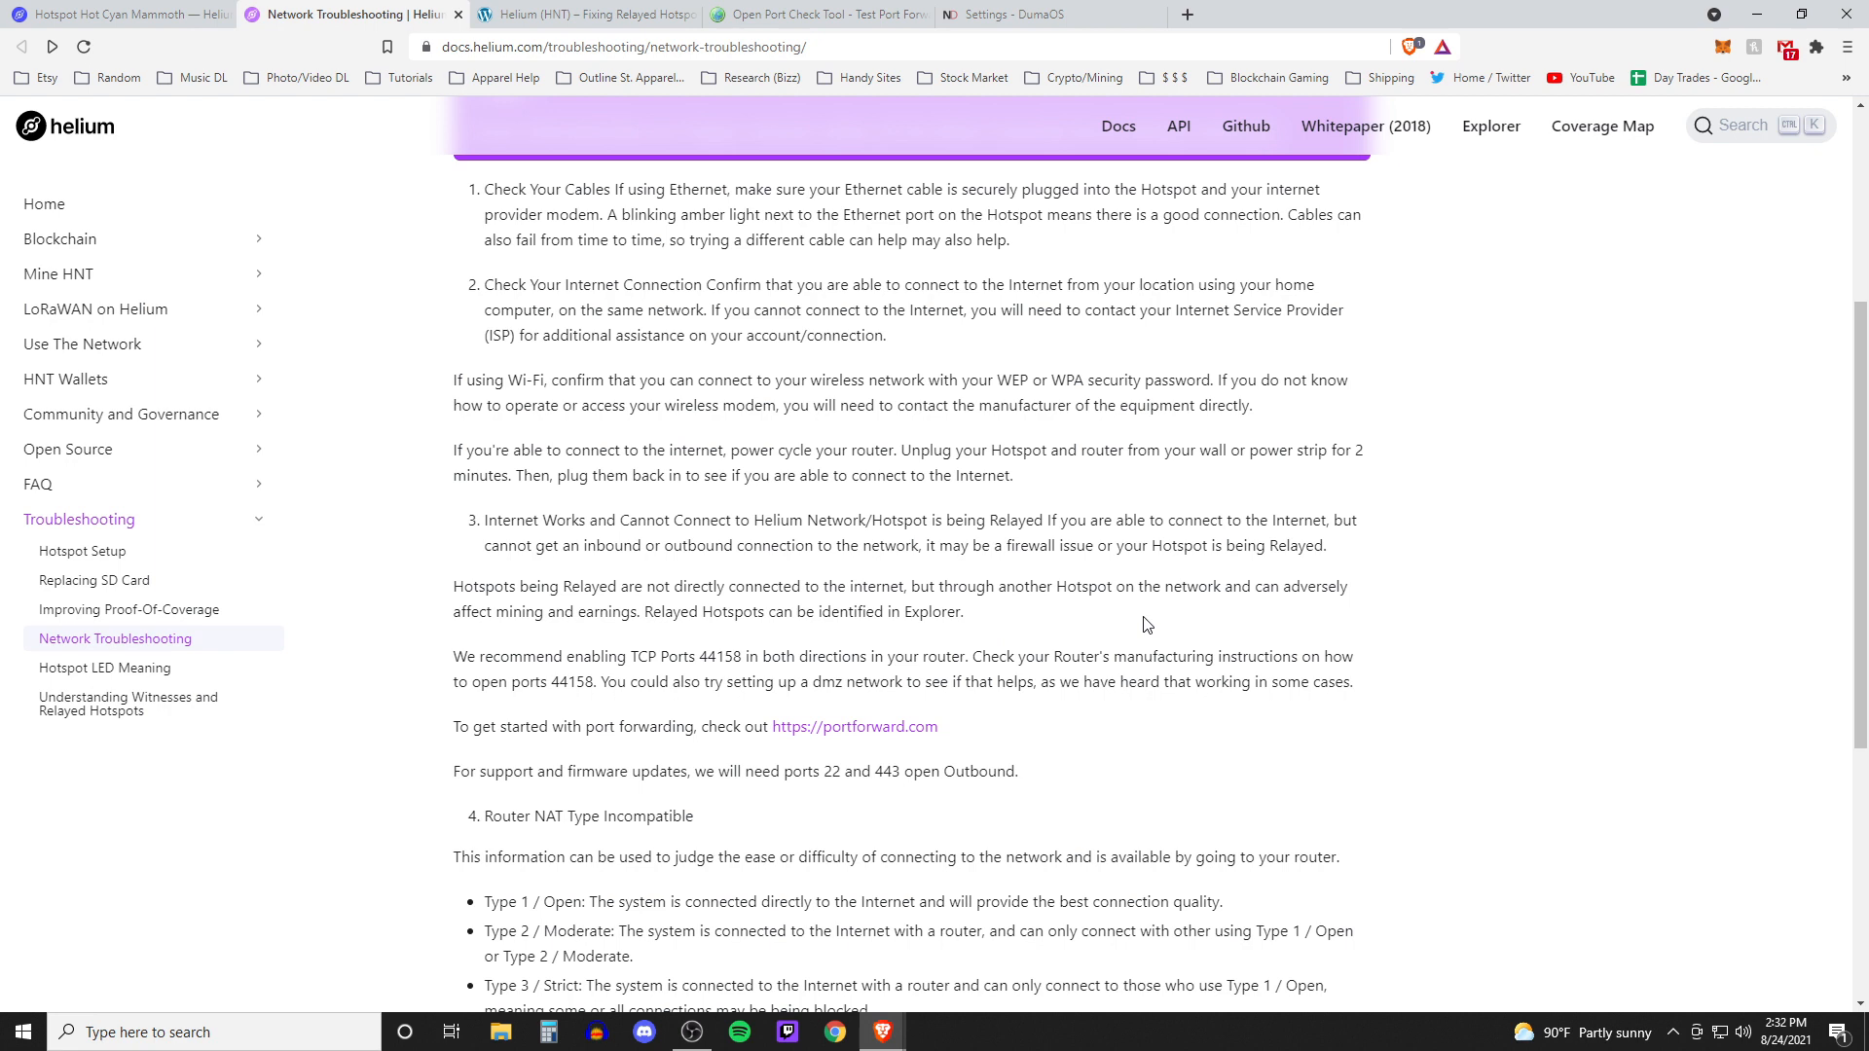
{"action": "scroll", "coordinate": [1147, 626], "scroll_direction": "down", "scroll_amount": 1}
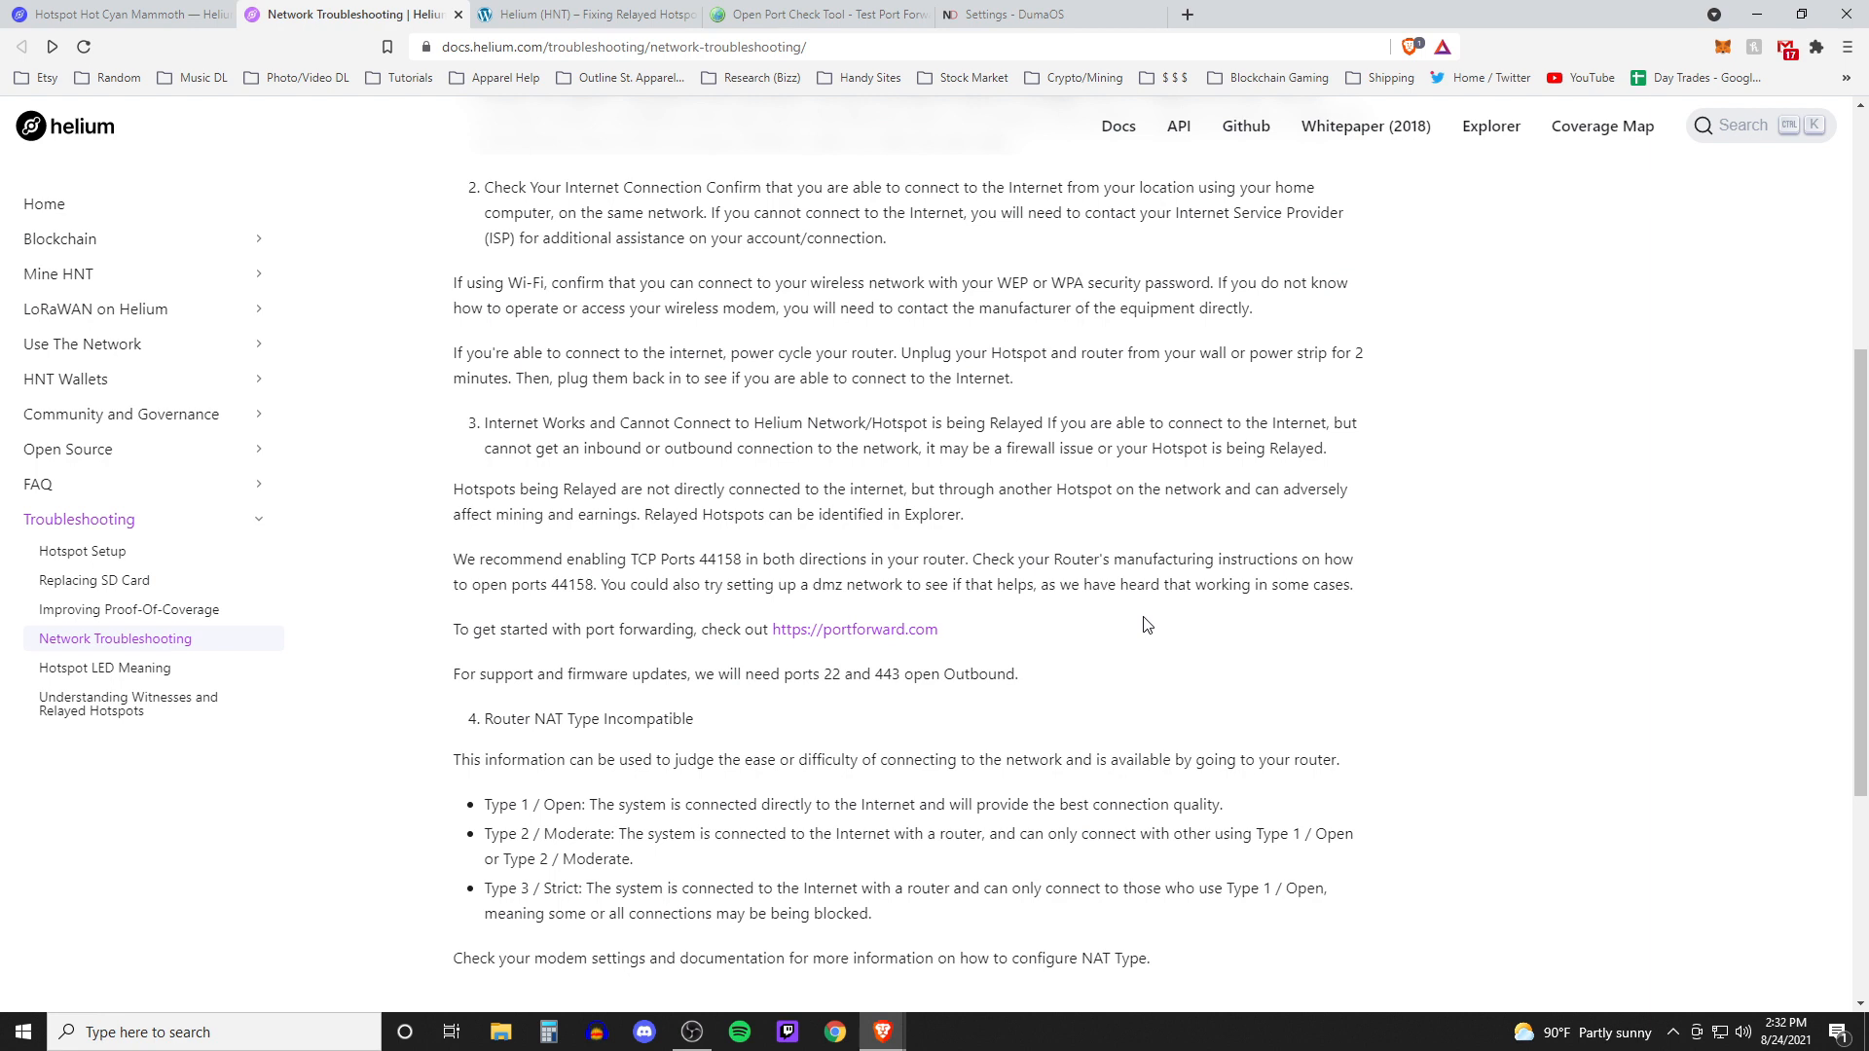
{"action": "scroll", "coordinate": [1057, 652], "scroll_direction": "down", "scroll_amount": 1}
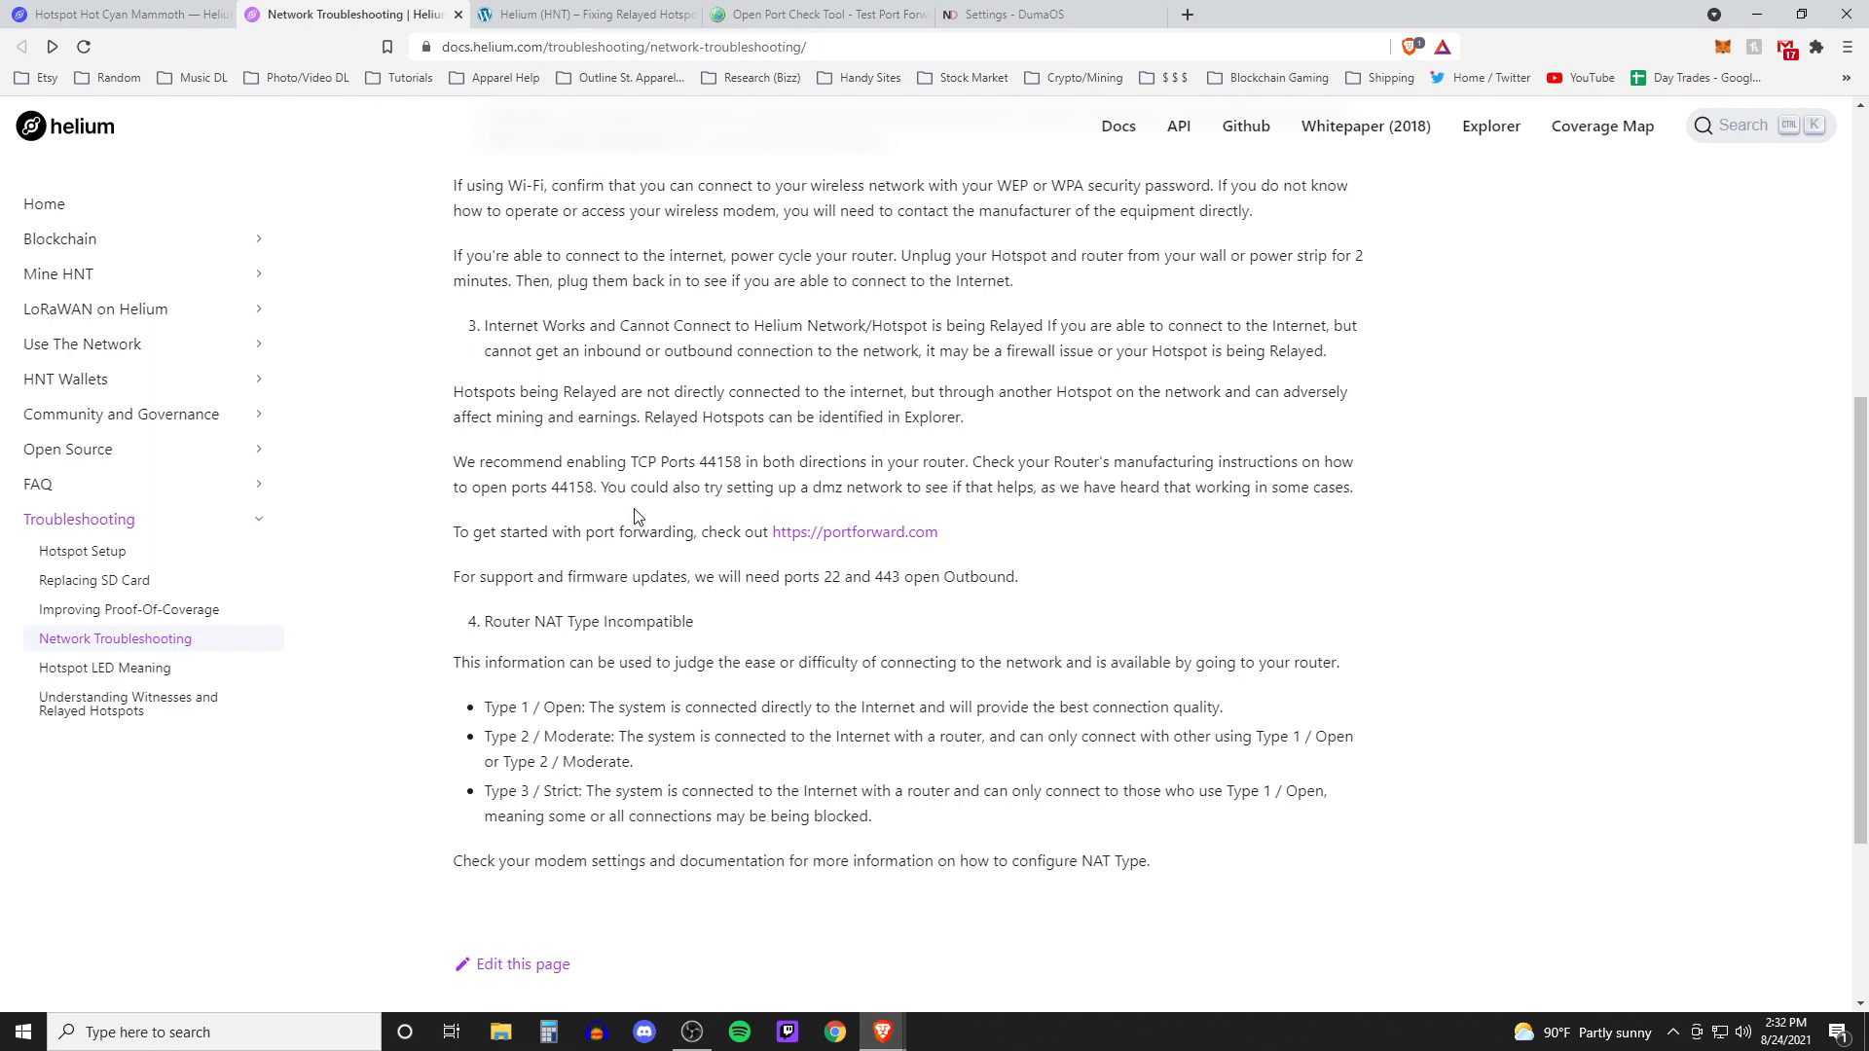
{"action": "left_click_drag", "start_coordinate": [469, 622], "coordinate": [708, 631]}
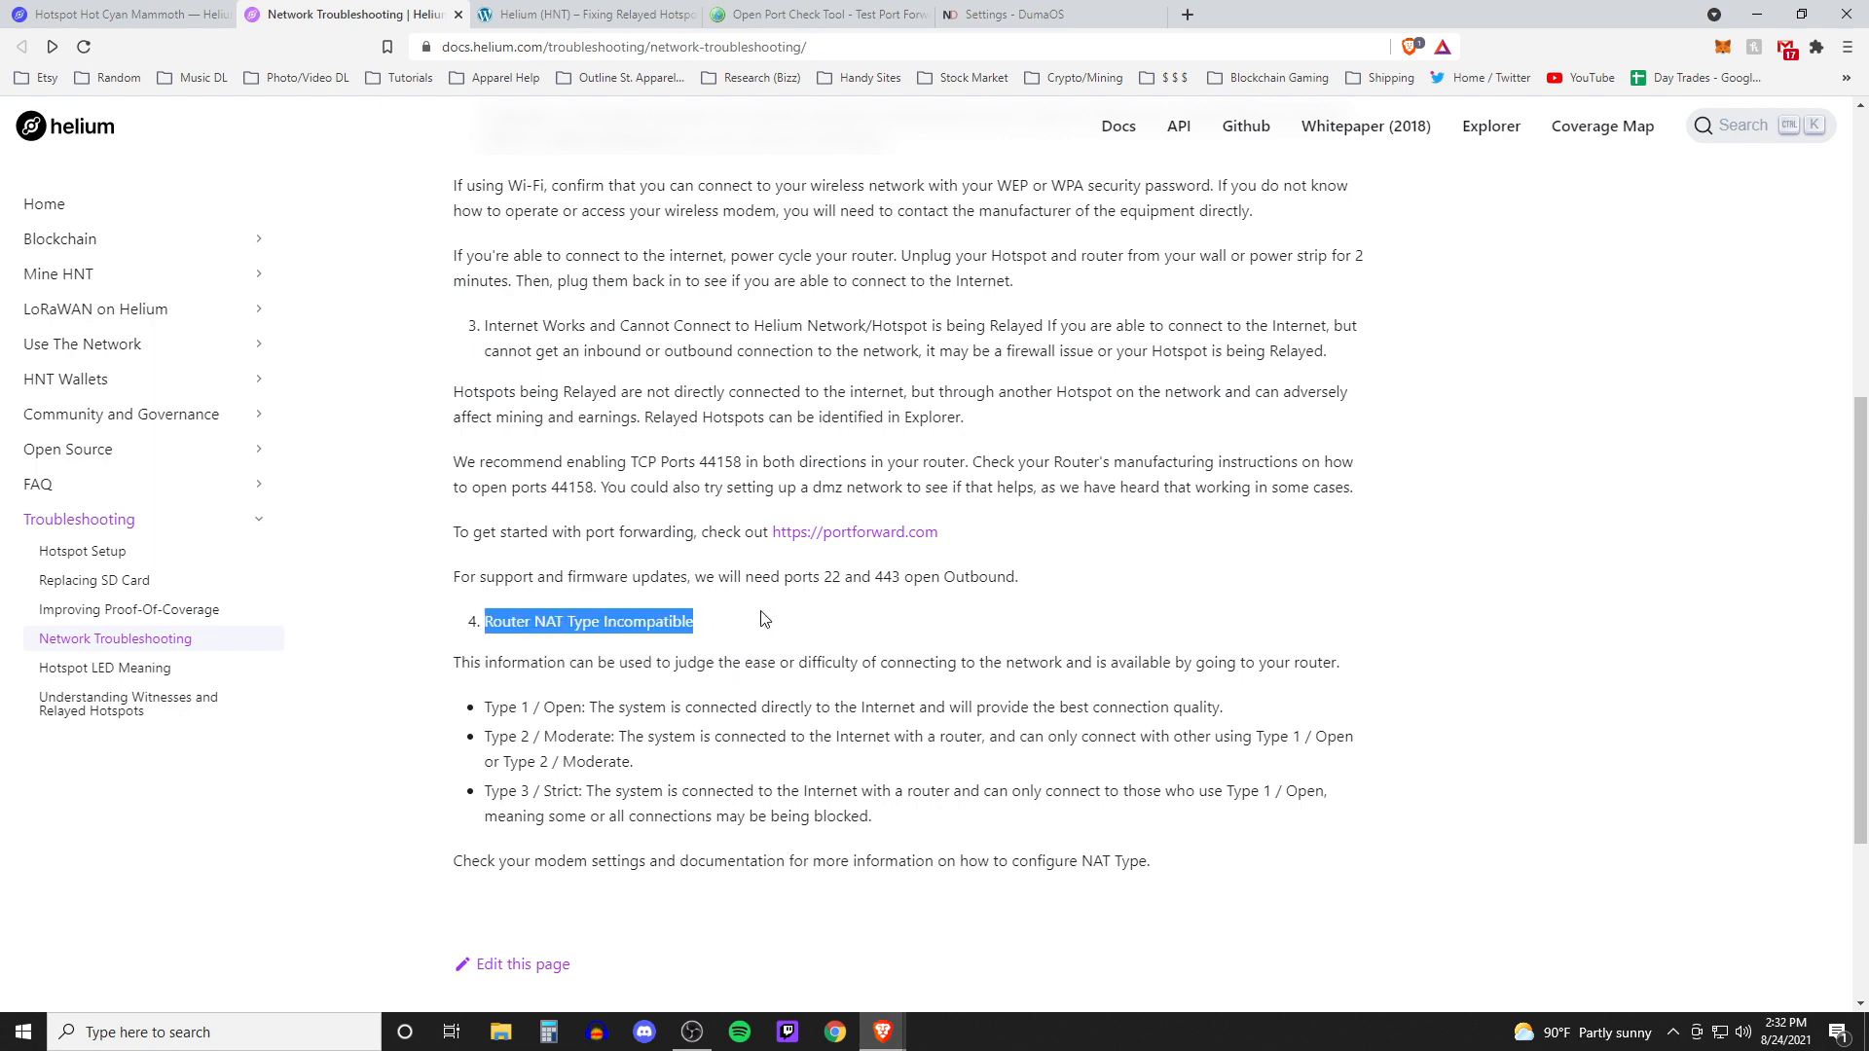